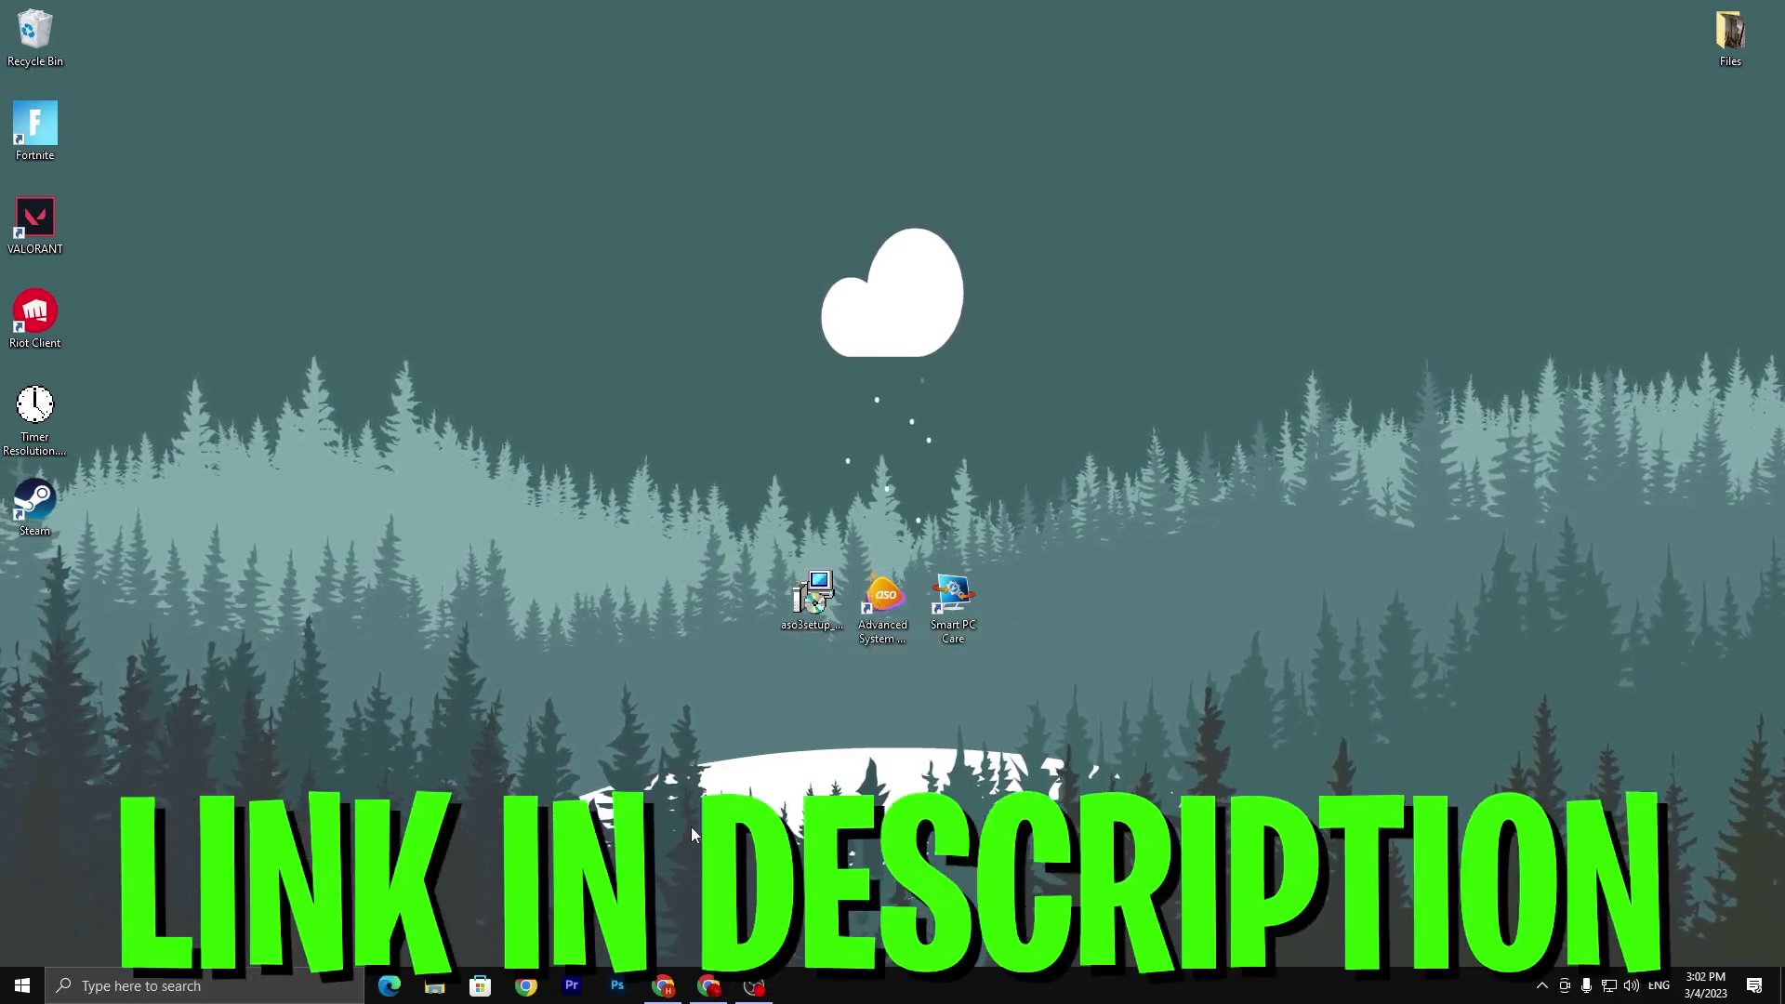
Bring the browser window showing the uptopacks.com home page to the front.
click(709, 987)
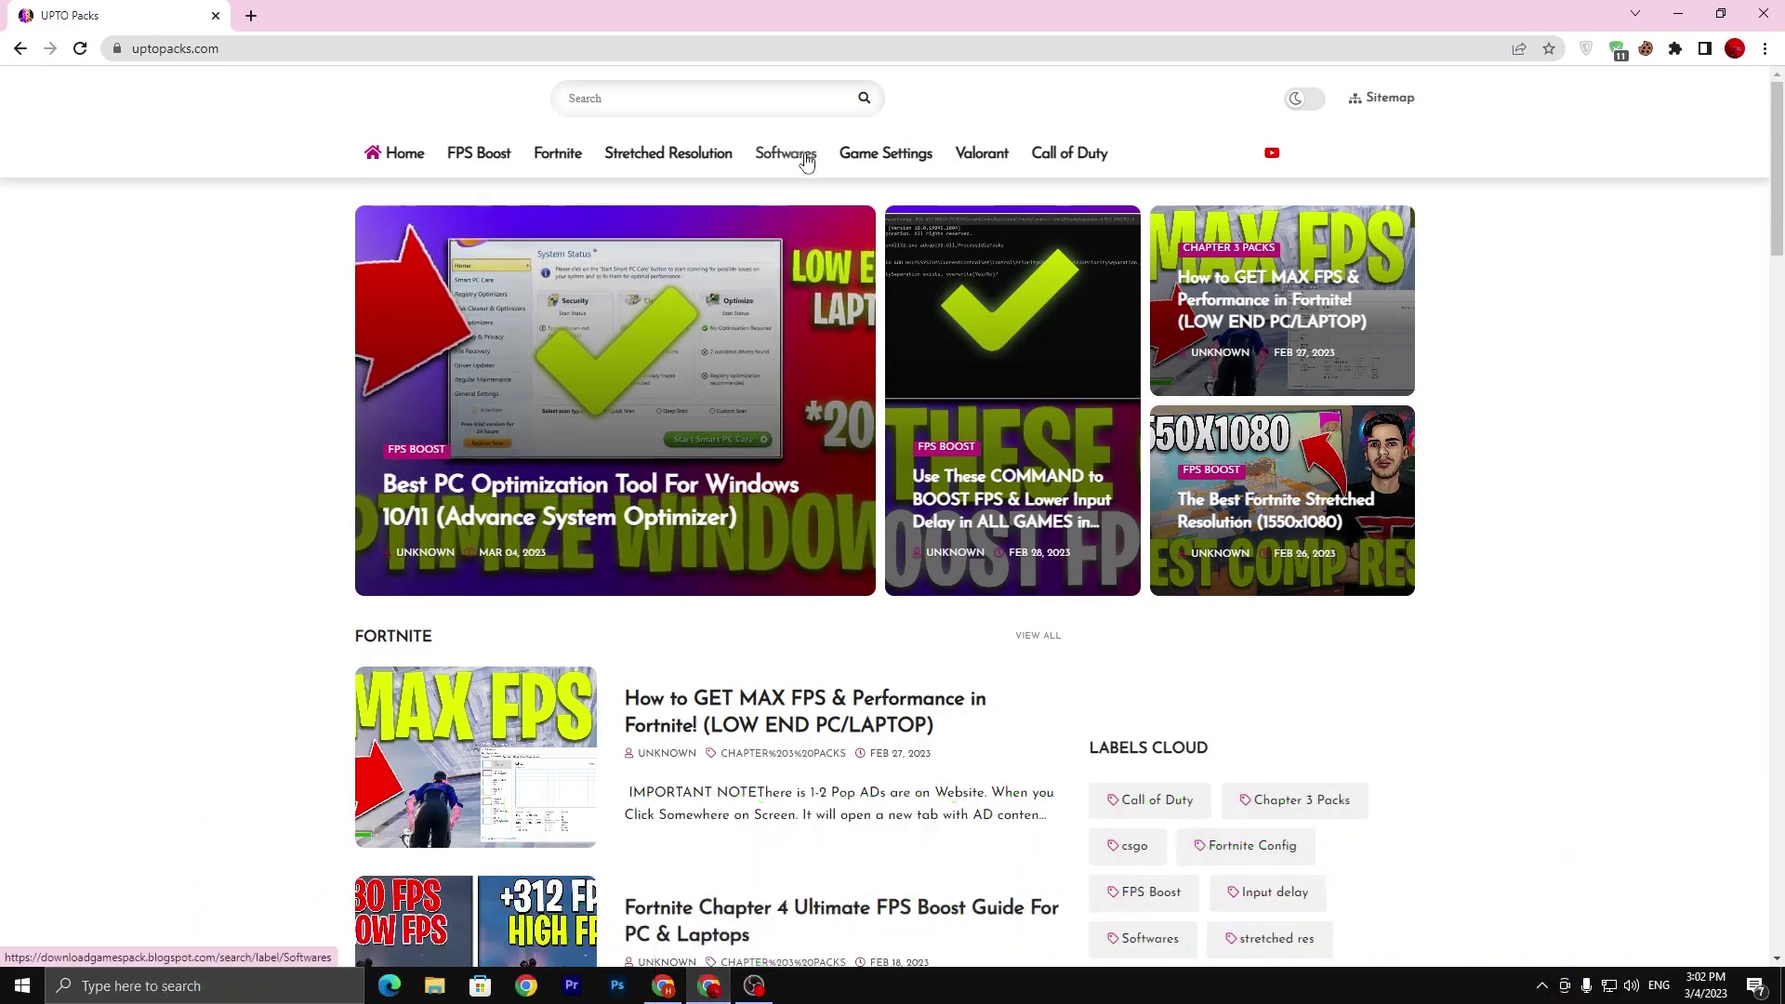
Search the site for 'Advance System Optimizer' and open the Best PC Optimization Tool post.
click(648, 105)
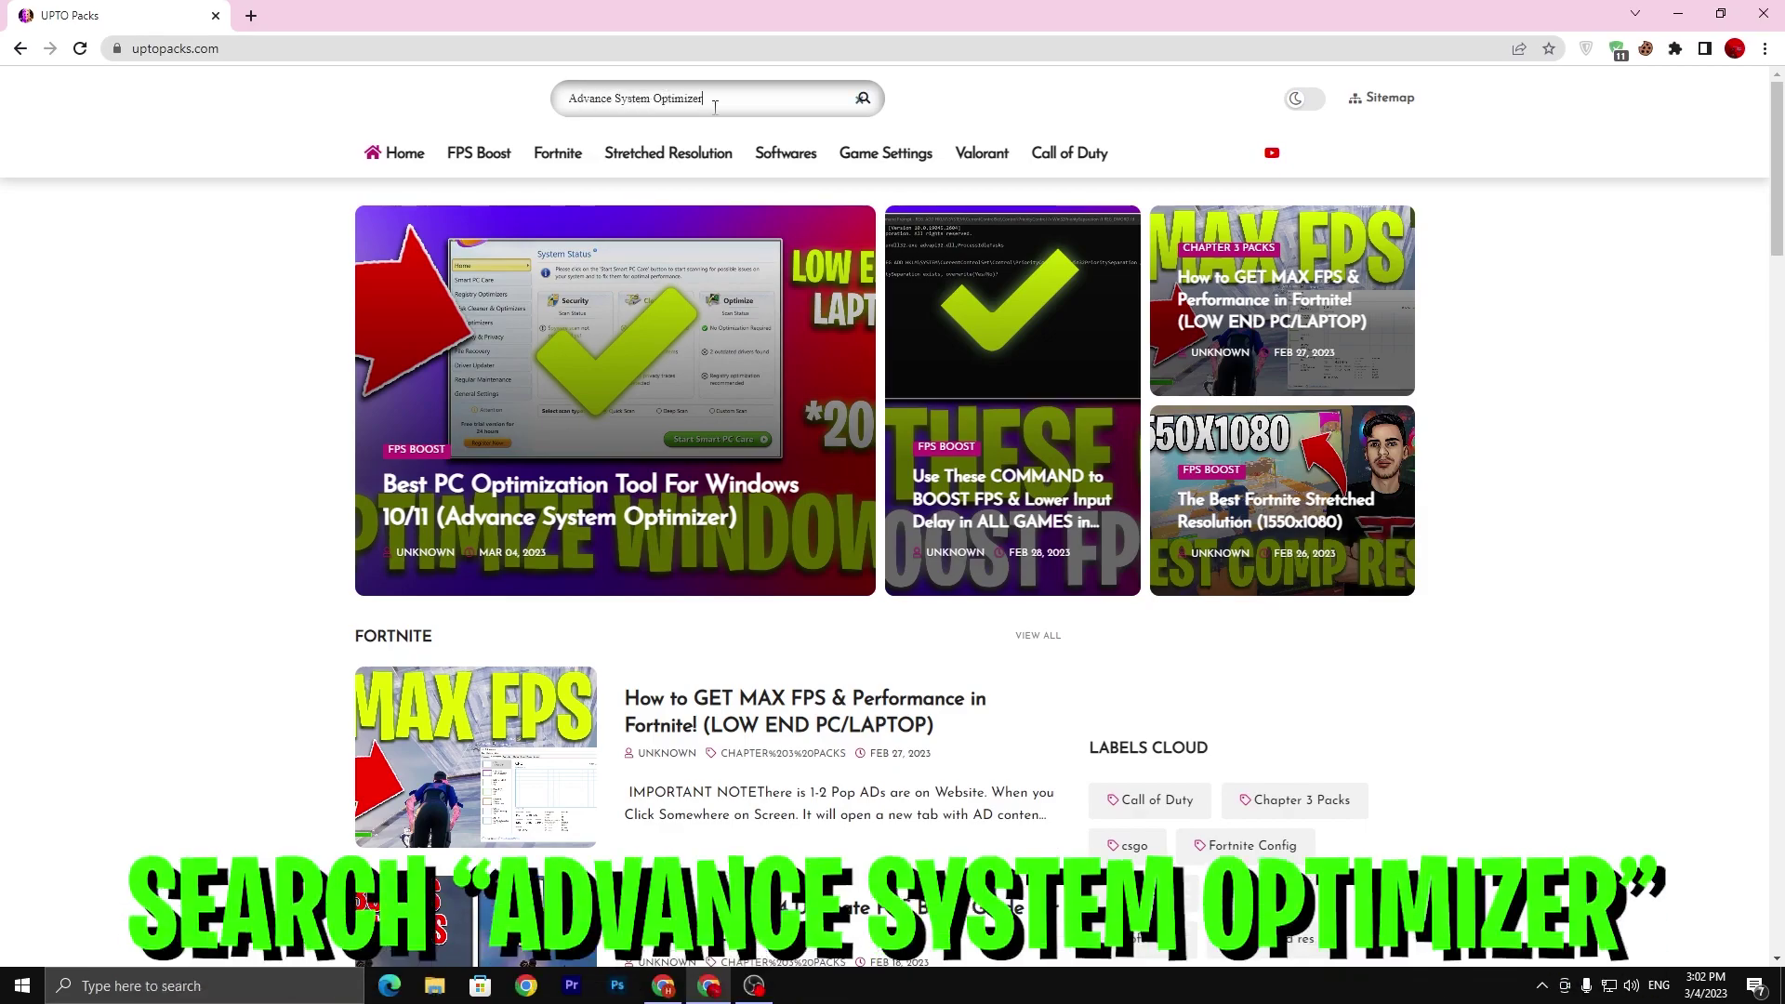
key(Return)
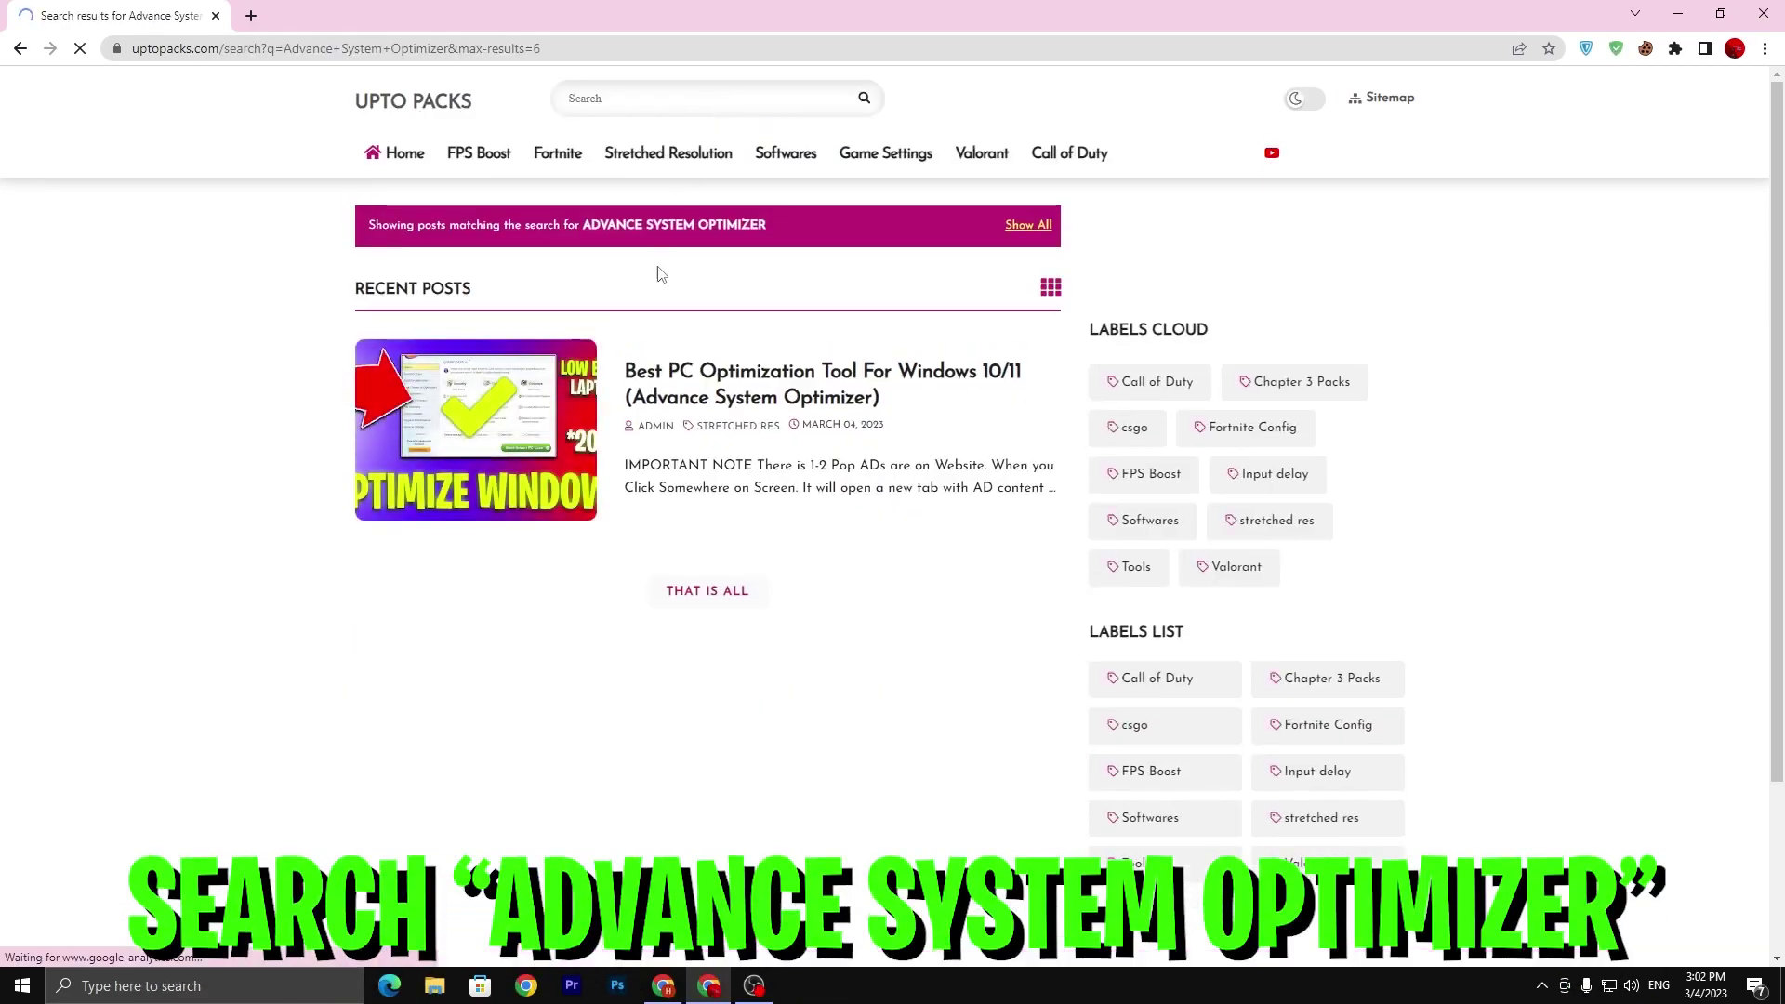
click(788, 160)
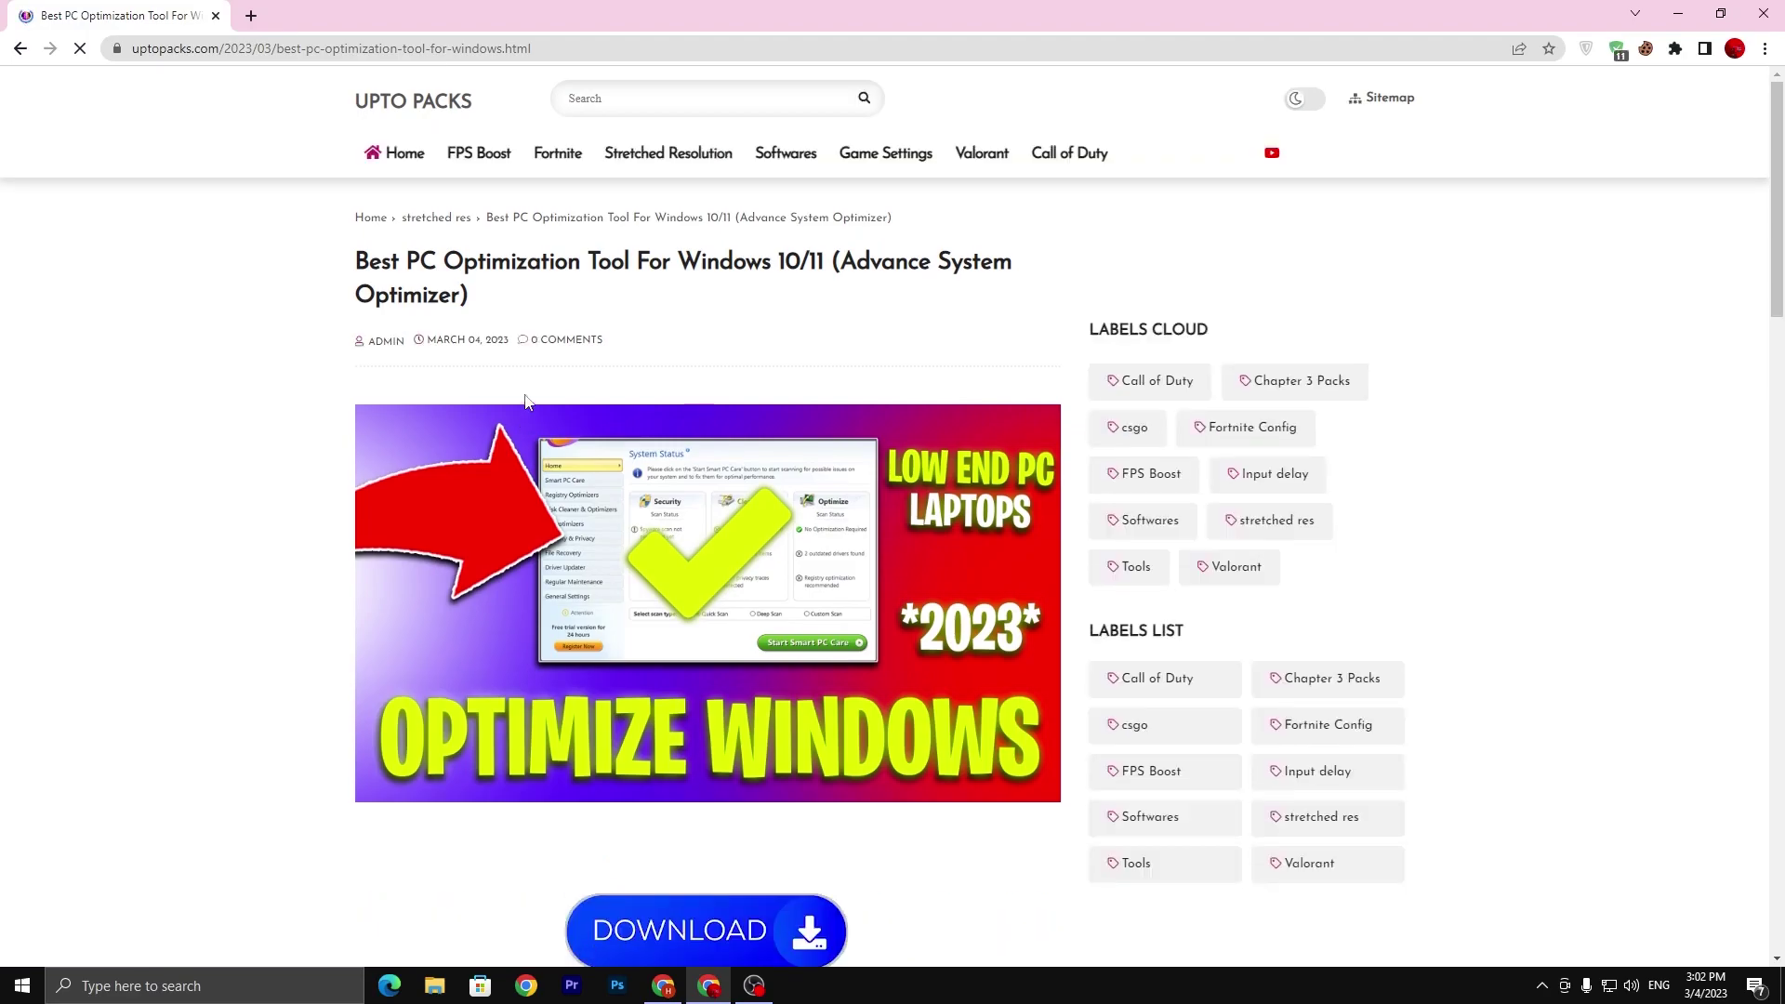
Use the post's DOWNLOAD button, close the YouTube tab, and unlock the Rekonise download link.
scroll(539, 402, down, 9)
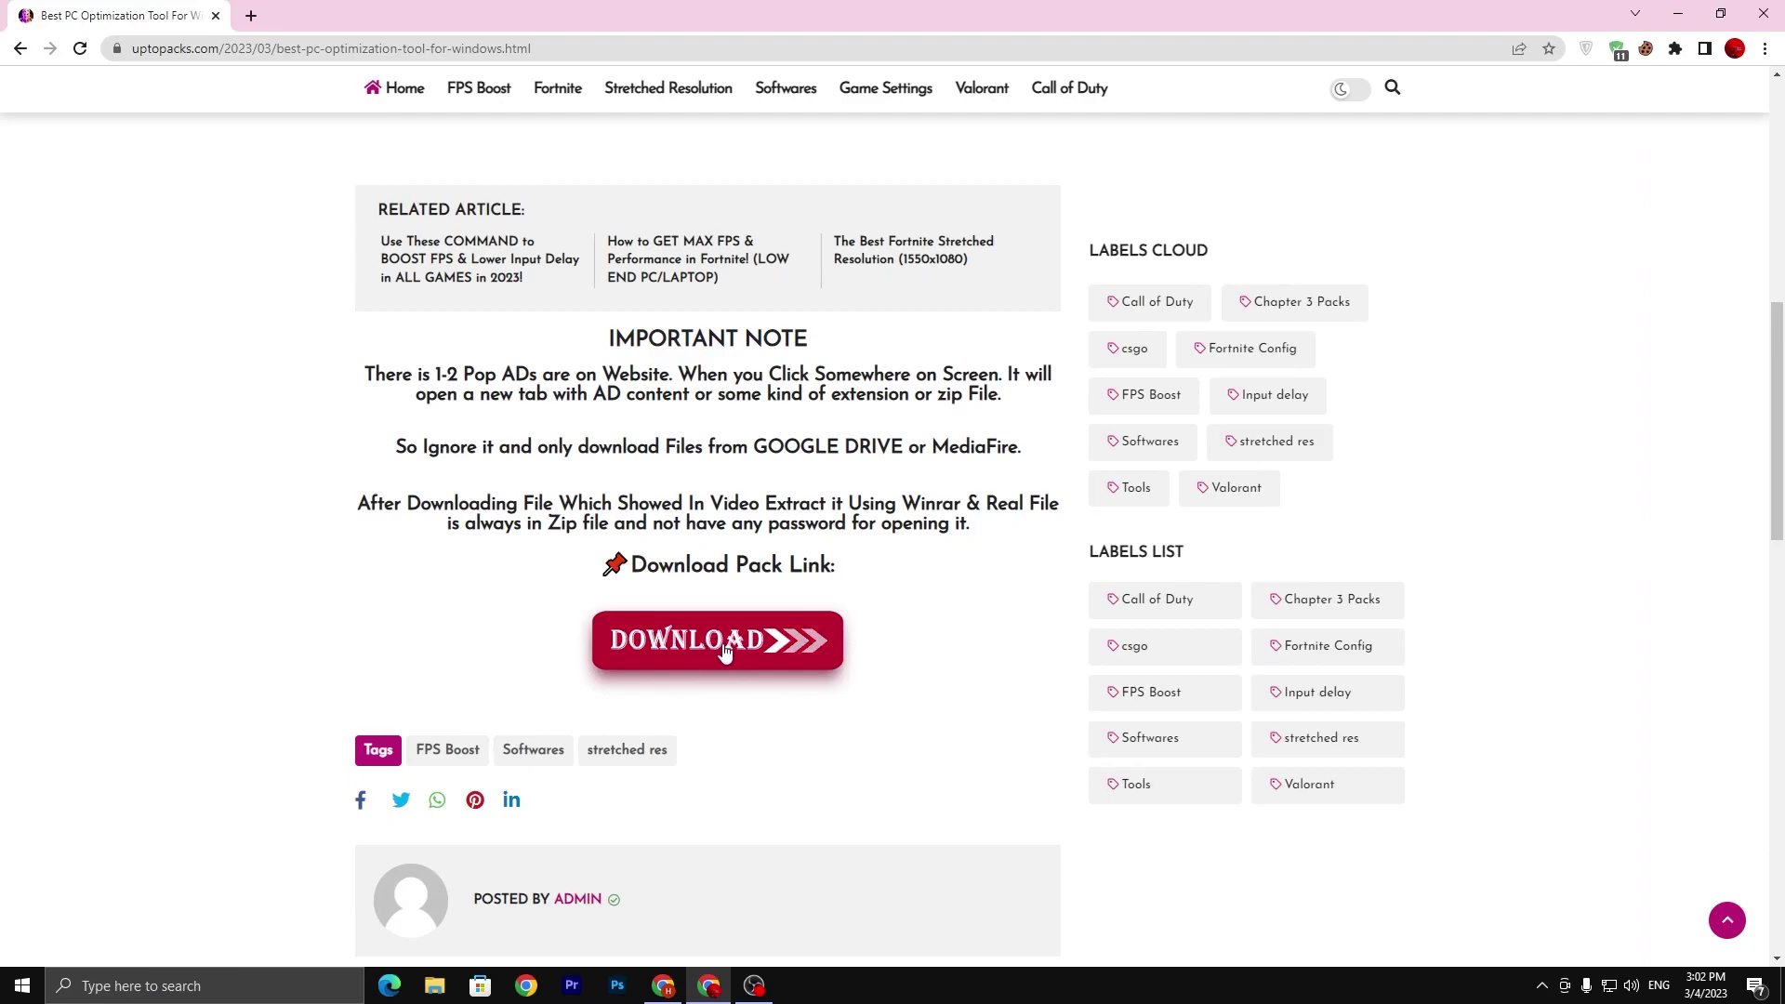
click(725, 653)
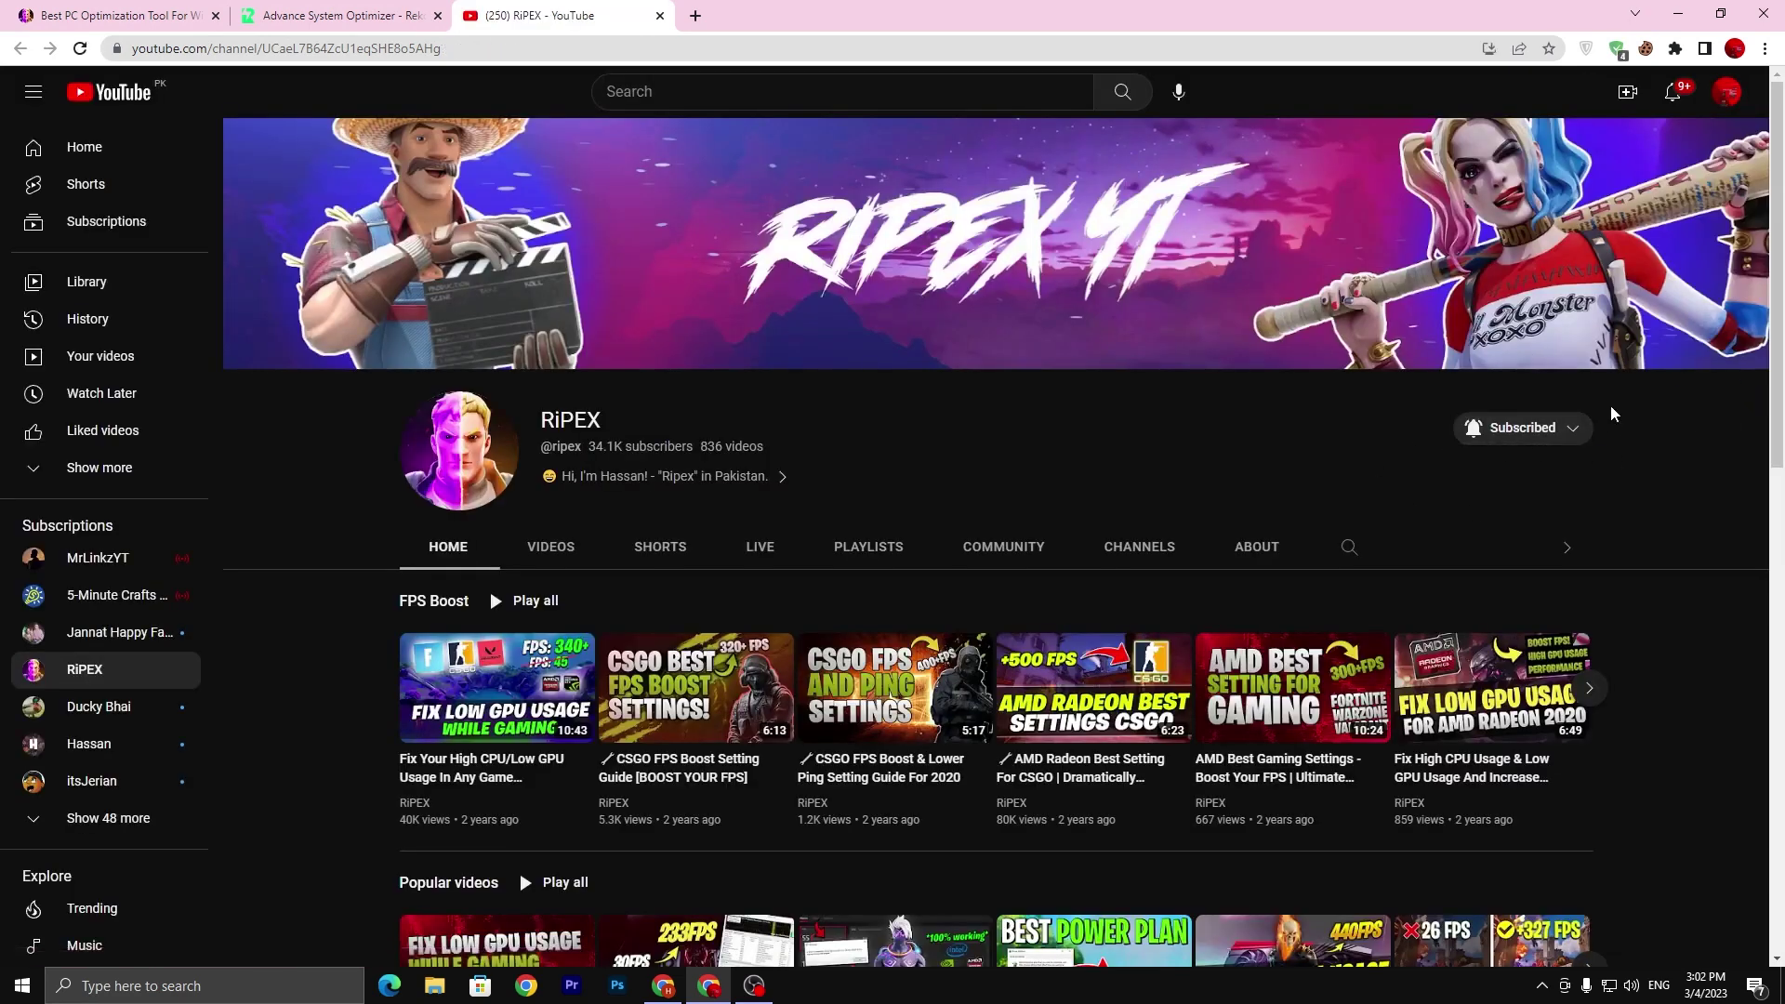
click(659, 16)
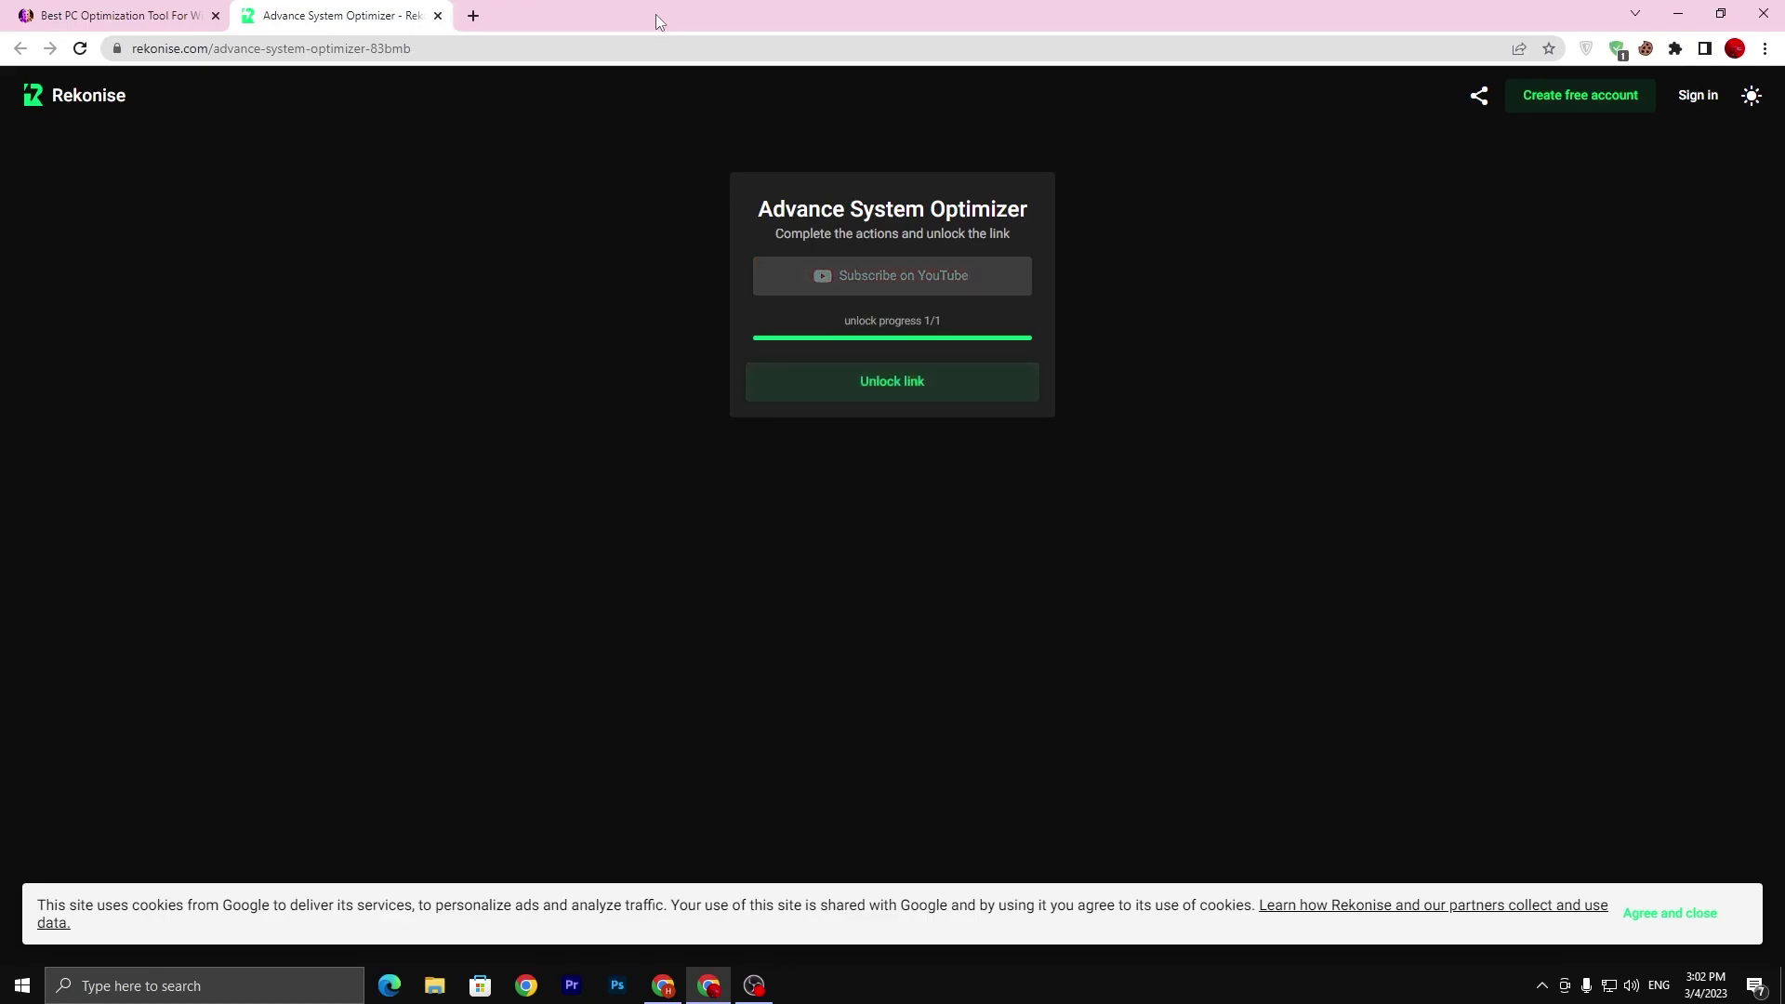
click(904, 393)
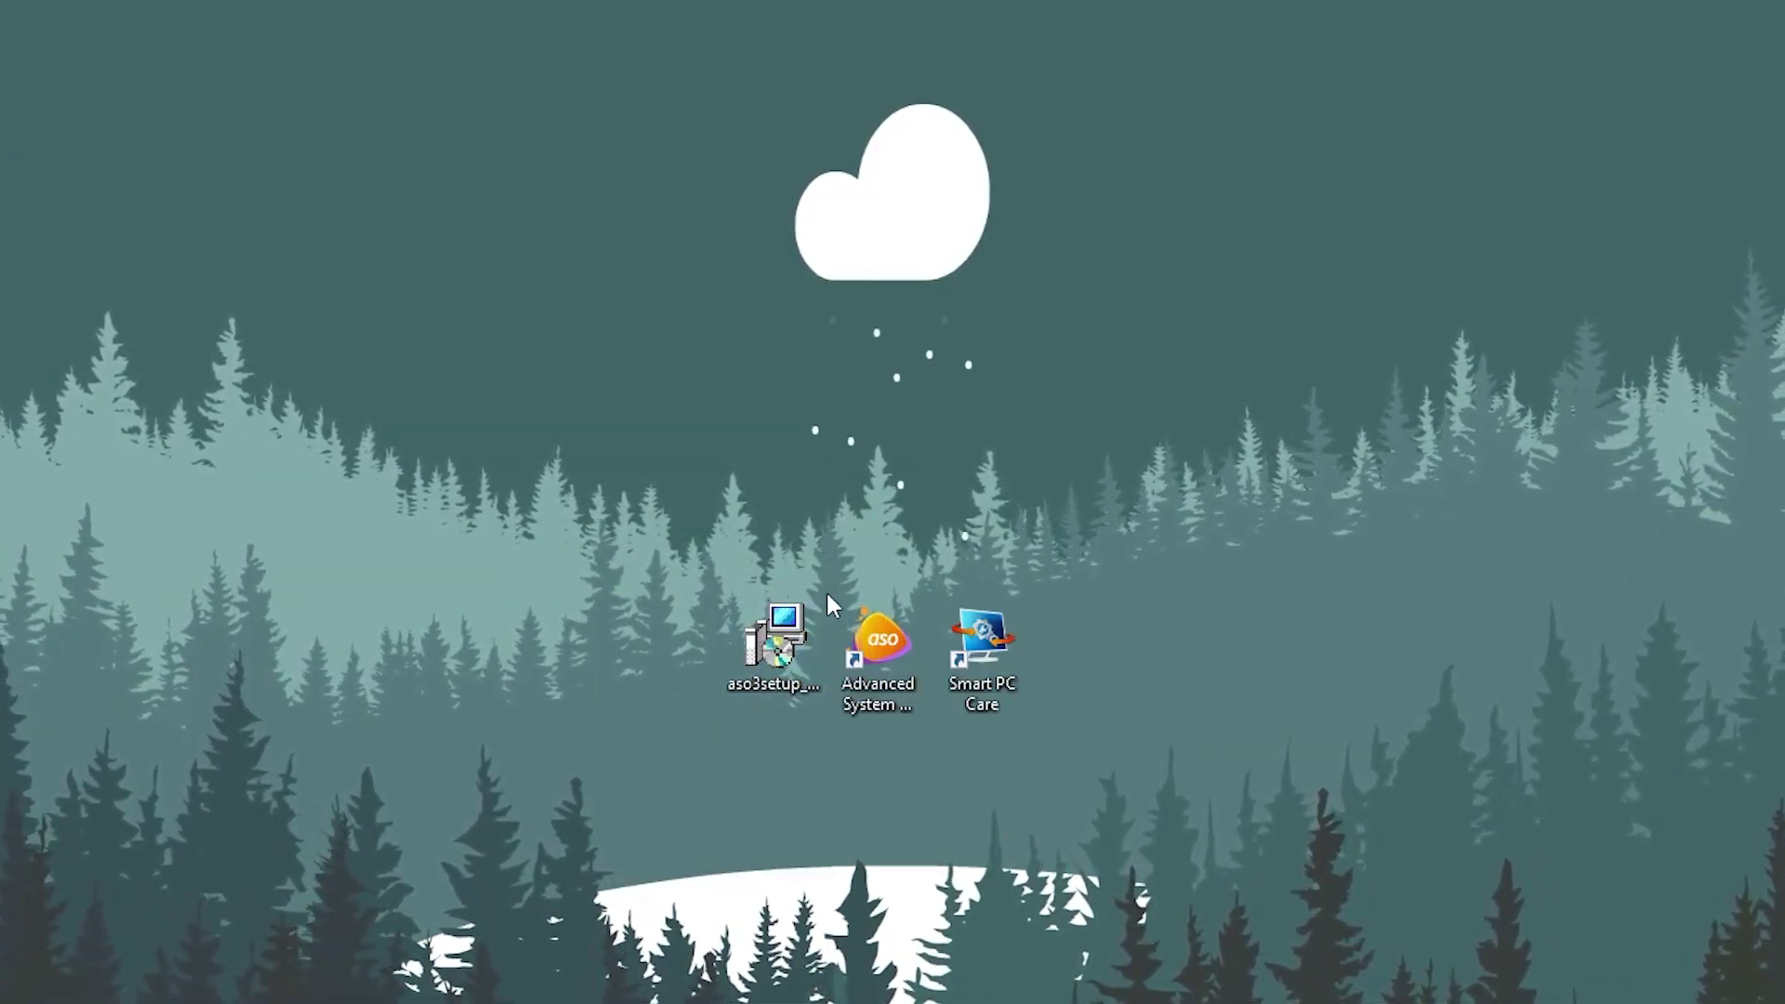
Cancel the aso3setup wizard, then launch Advanced System Optimizer from its desktop shortcut.
double_click(741, 642)
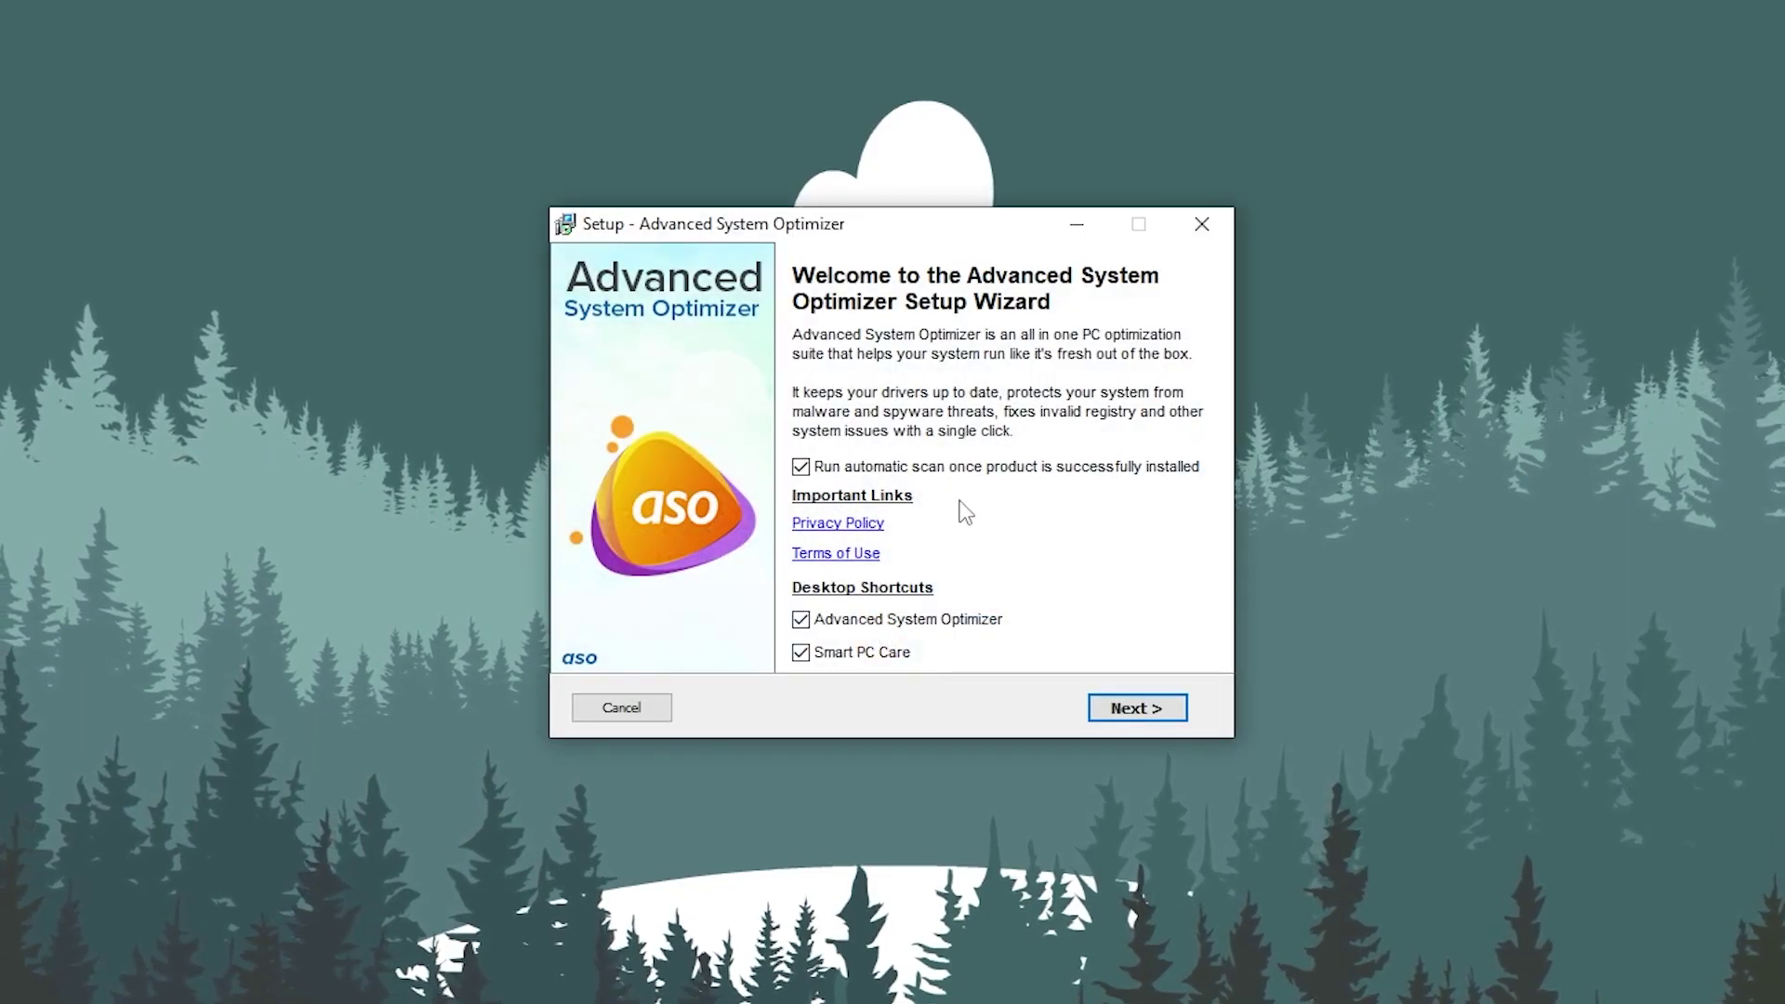
click(1201, 223)
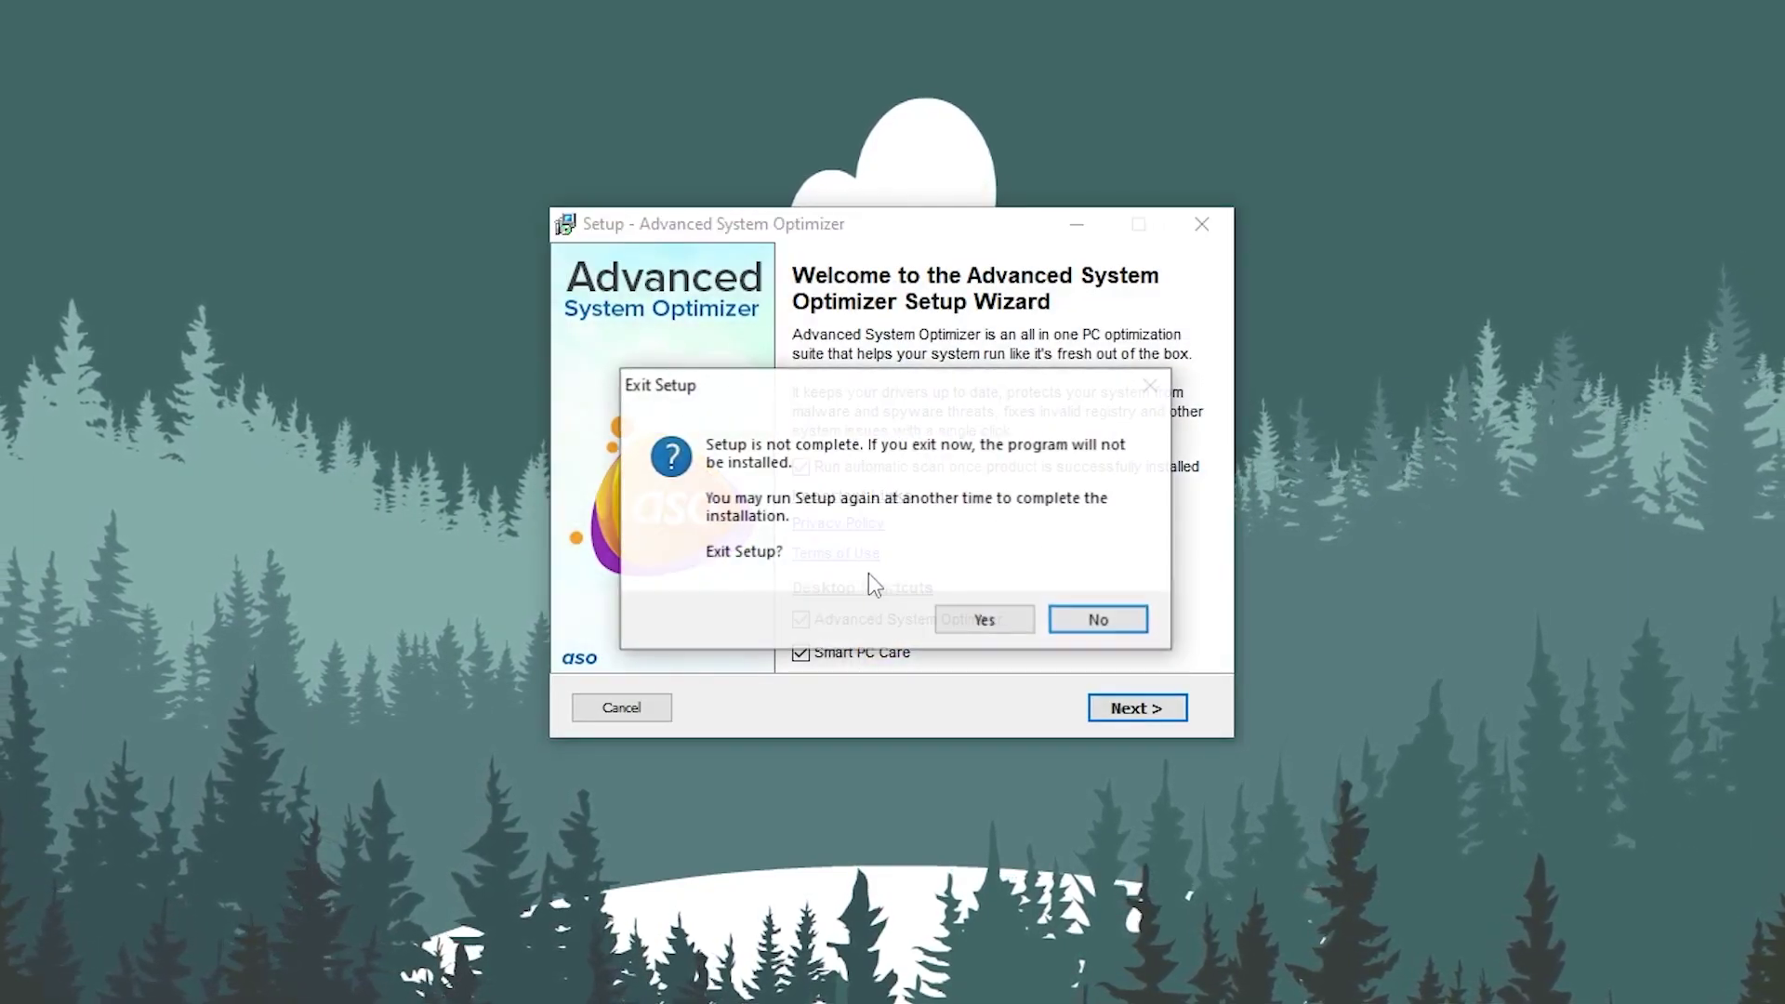
click(993, 621)
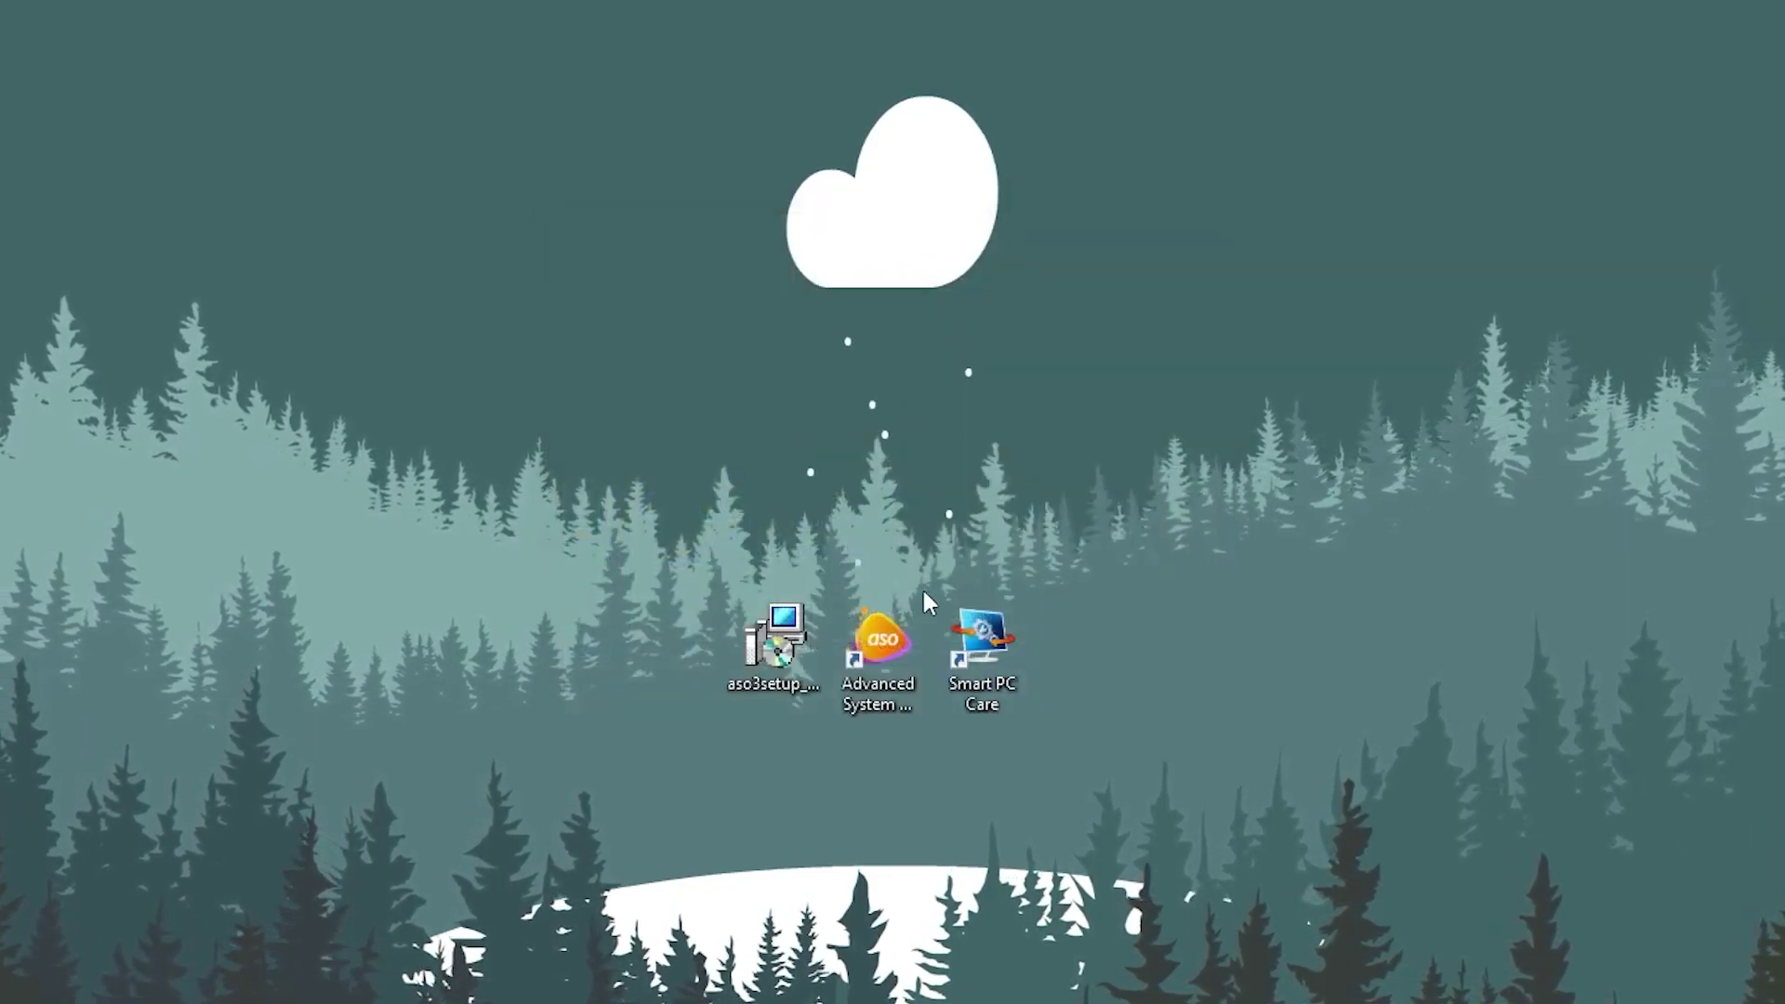
click(904, 693)
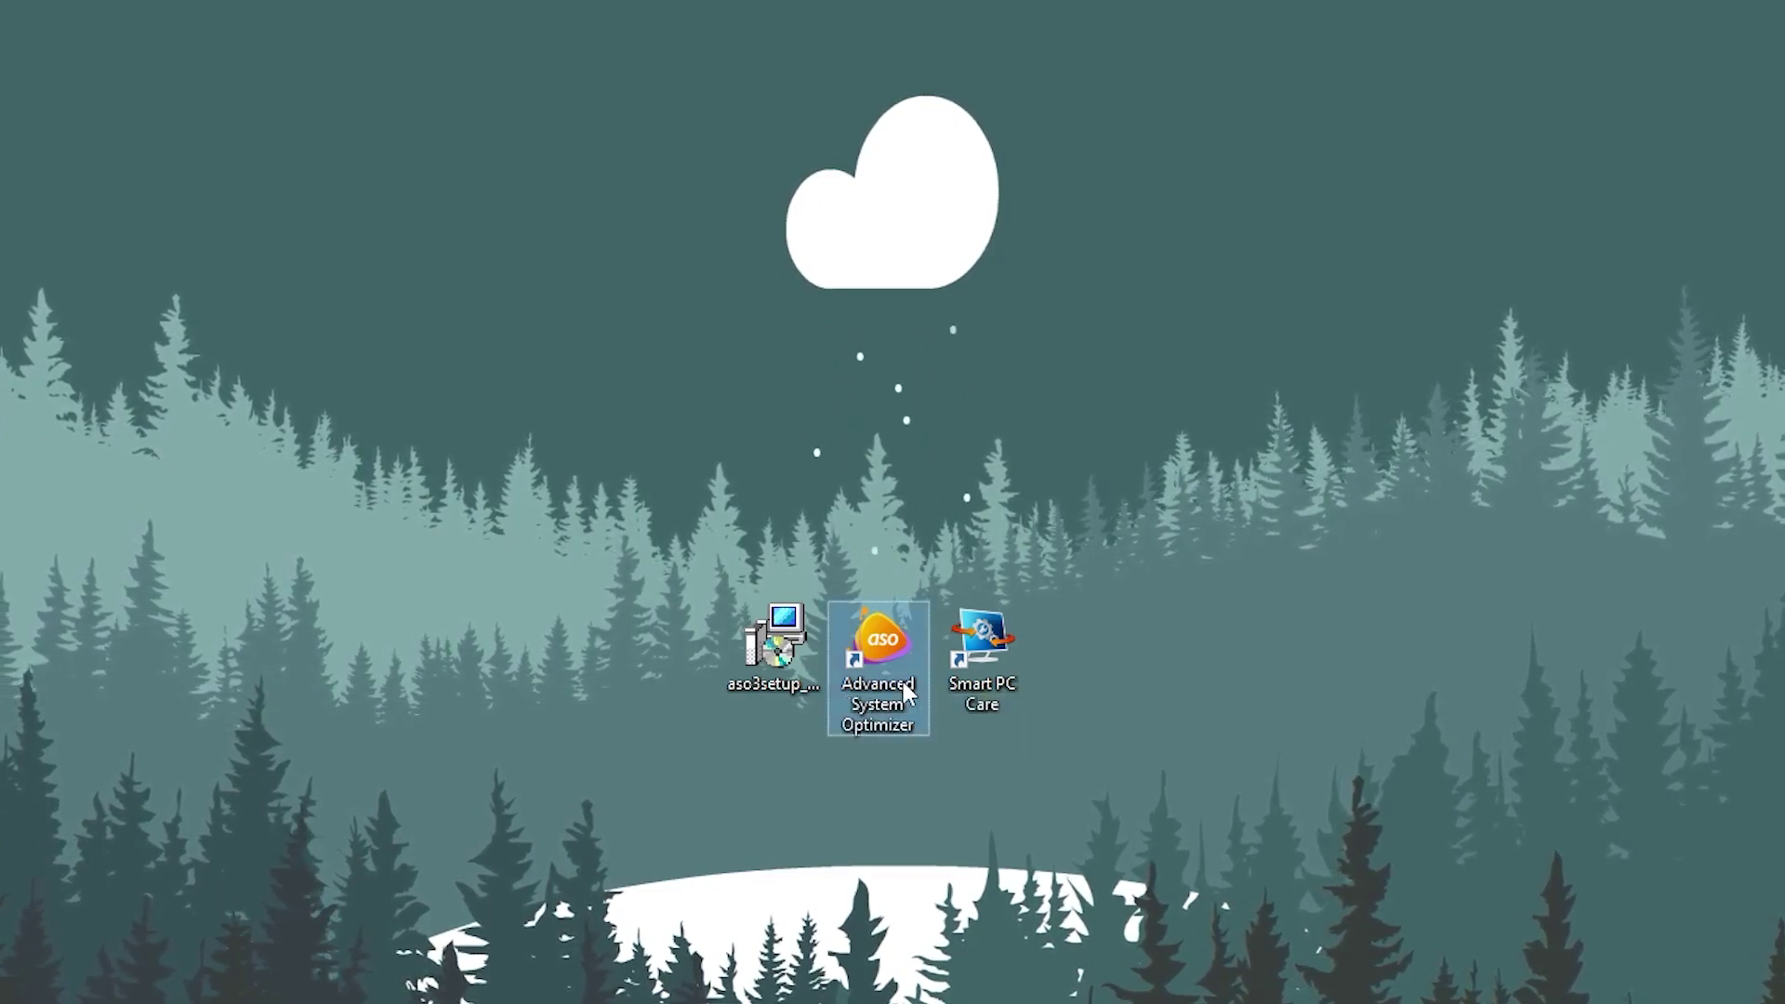
double_click(907, 693)
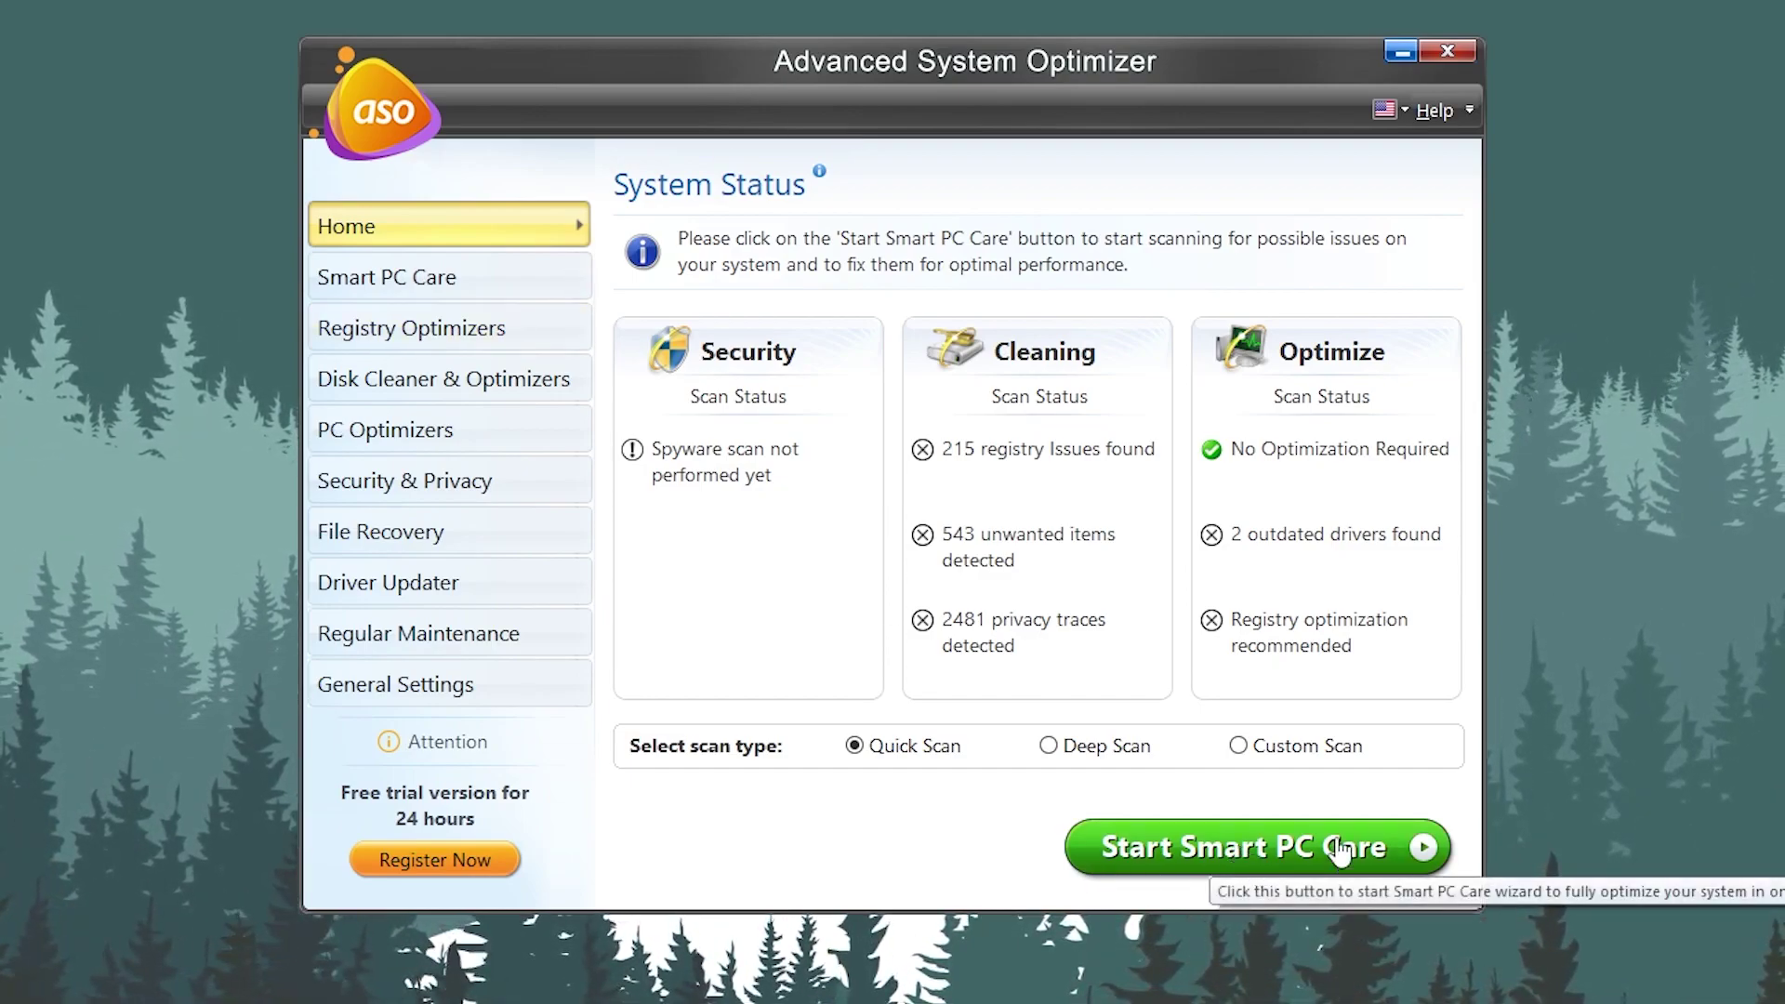
Start Smart PC Care and skip the registry issues step while it scans.
click(1263, 849)
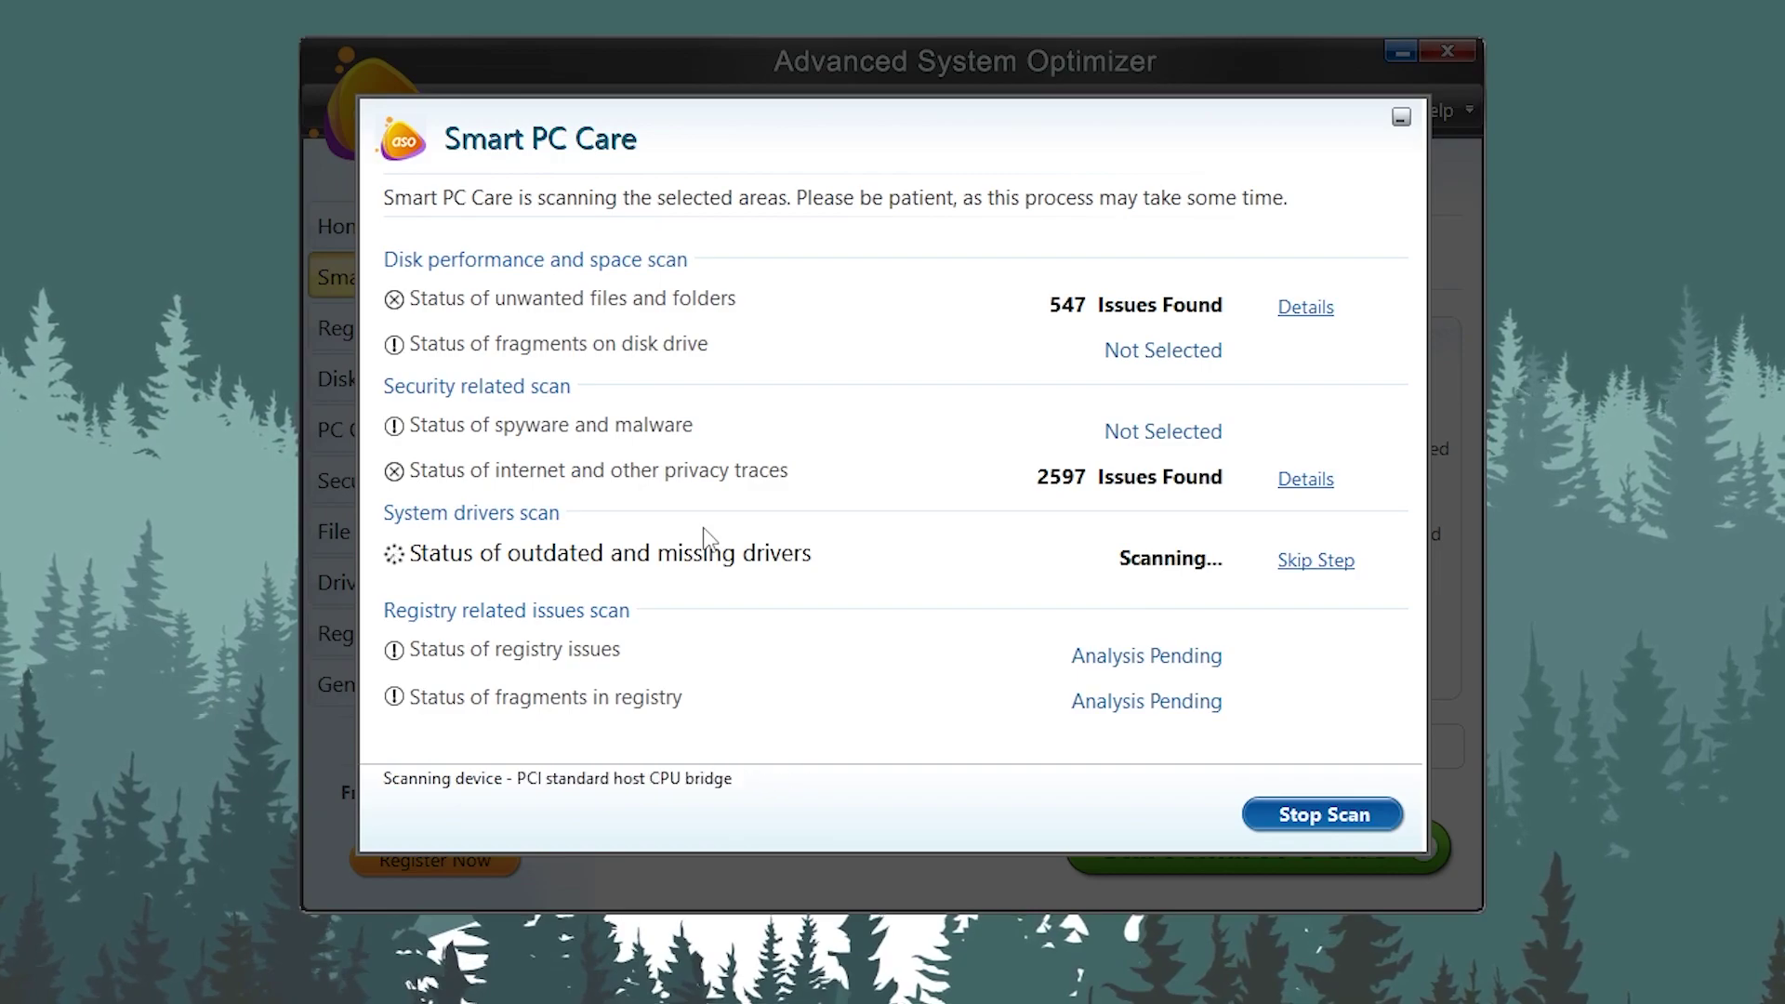
click(1316, 656)
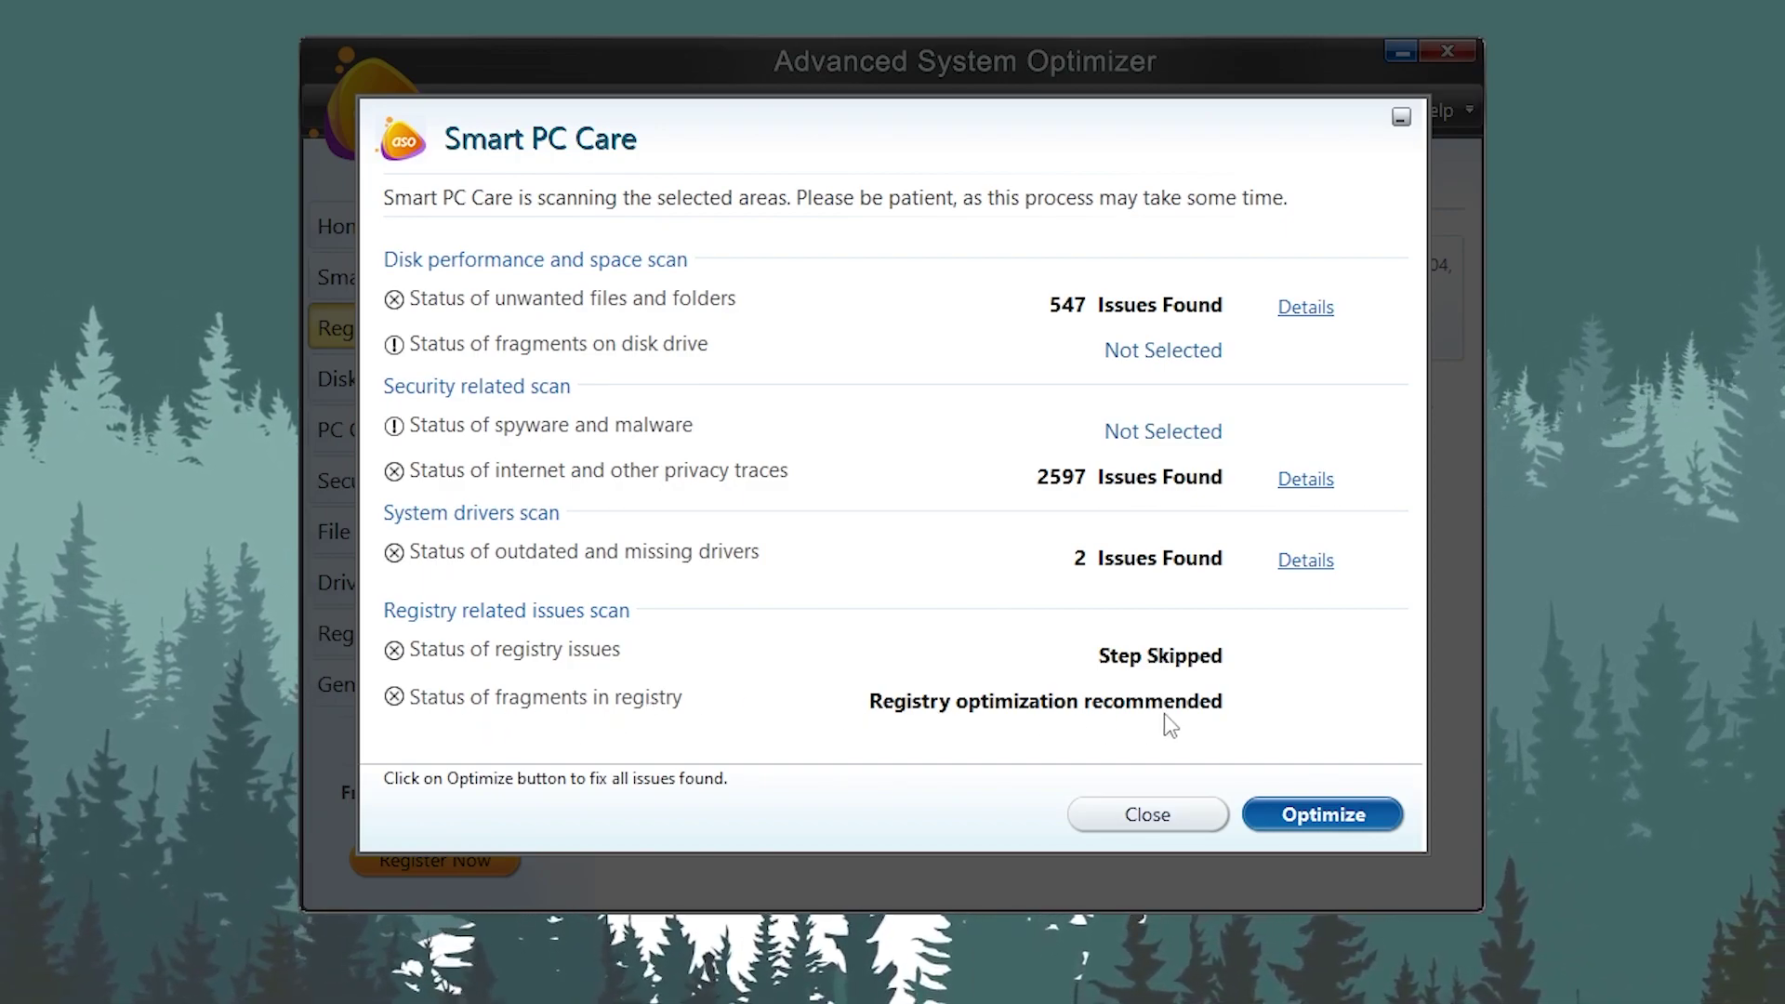
Optimize all found issues, dismiss the registration prompt, and accept the reboot.
click(1329, 827)
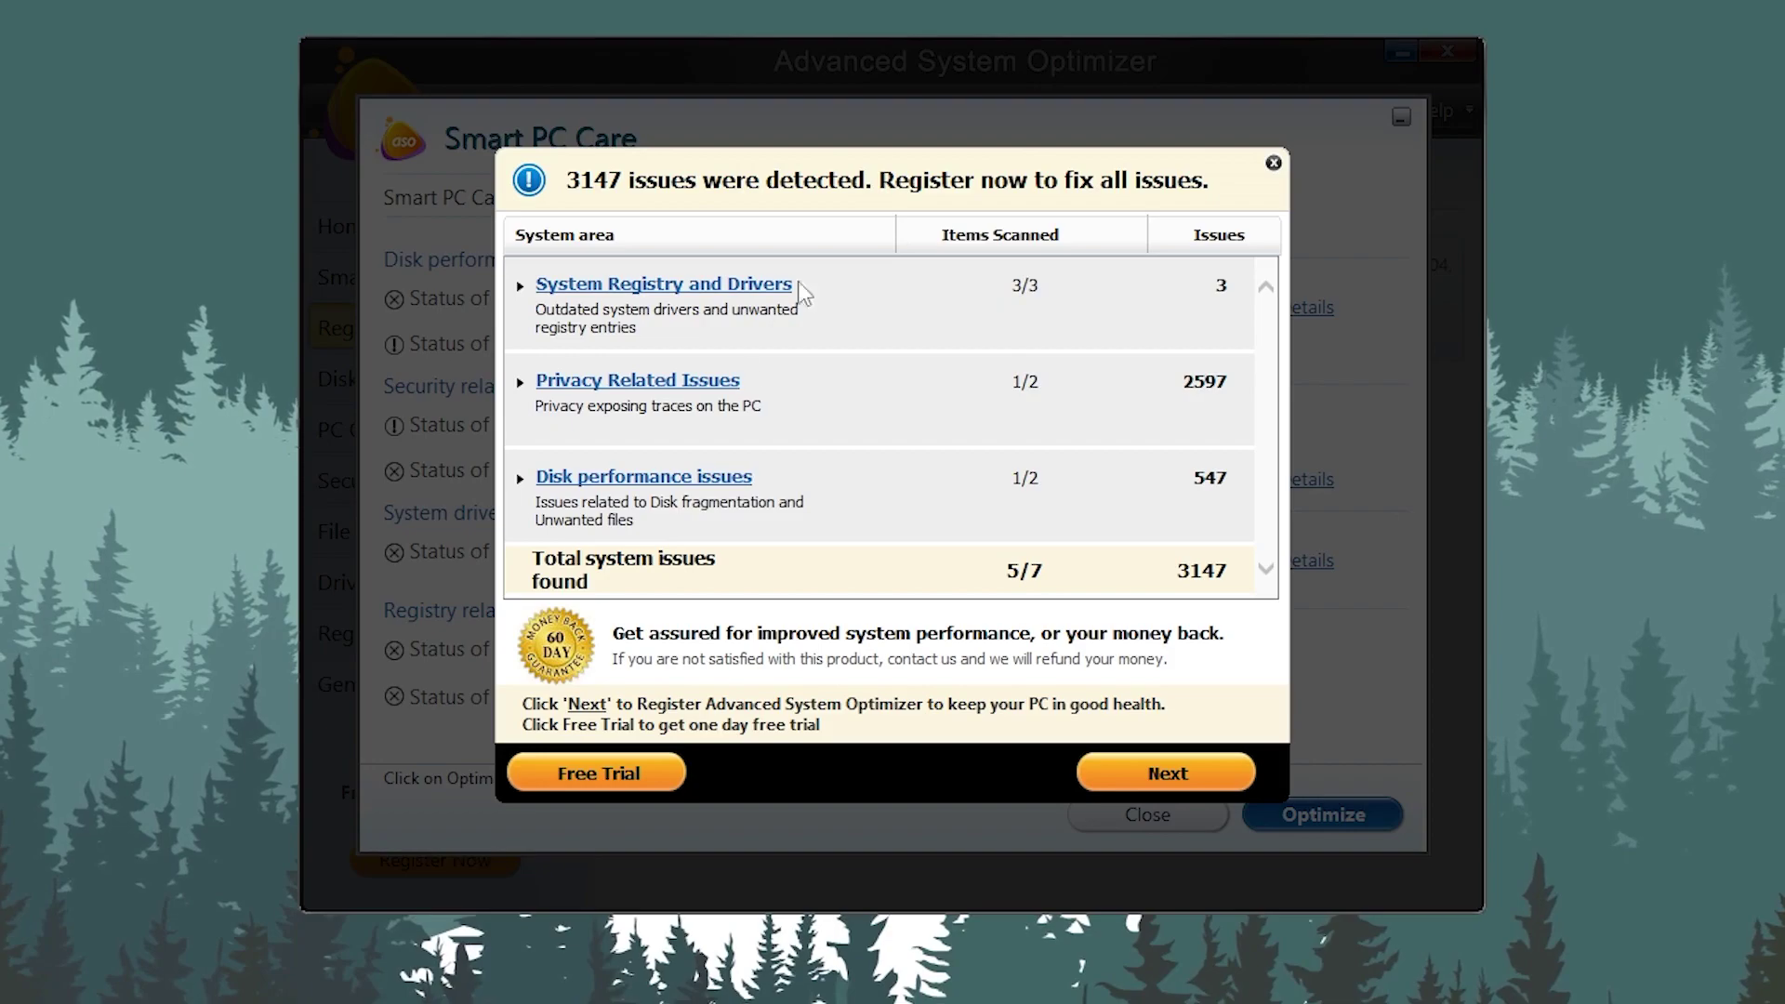
click(598, 775)
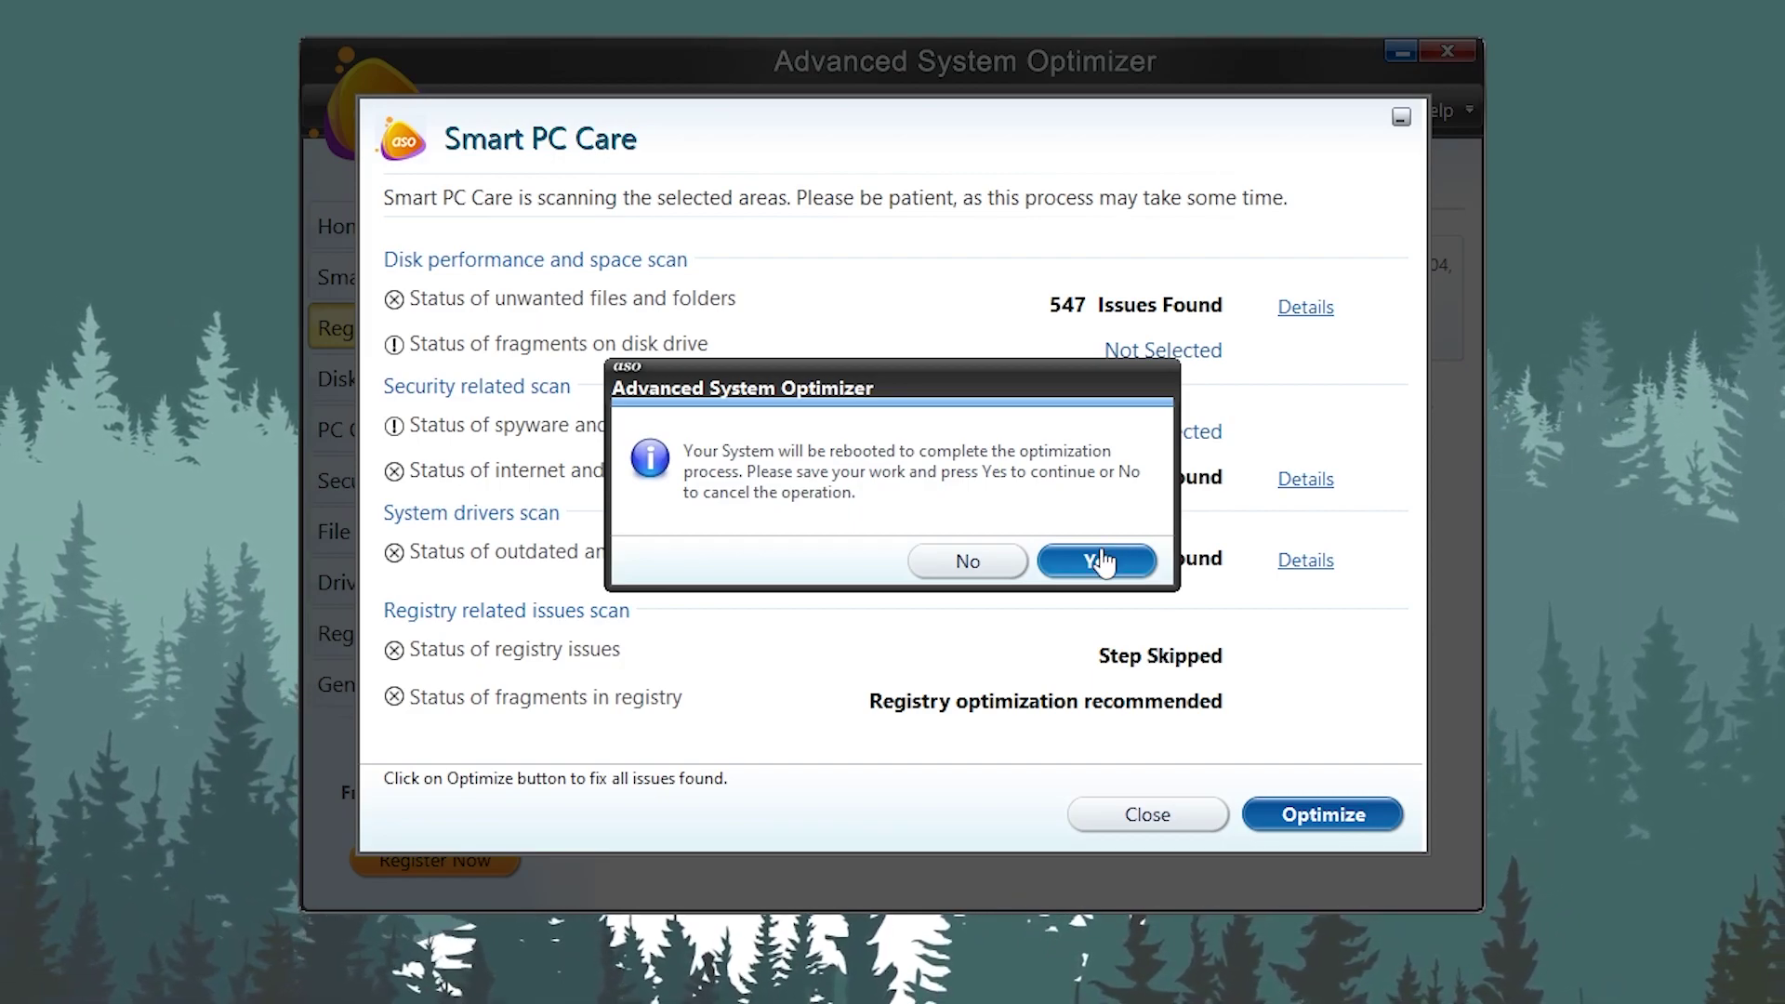
click(1103, 562)
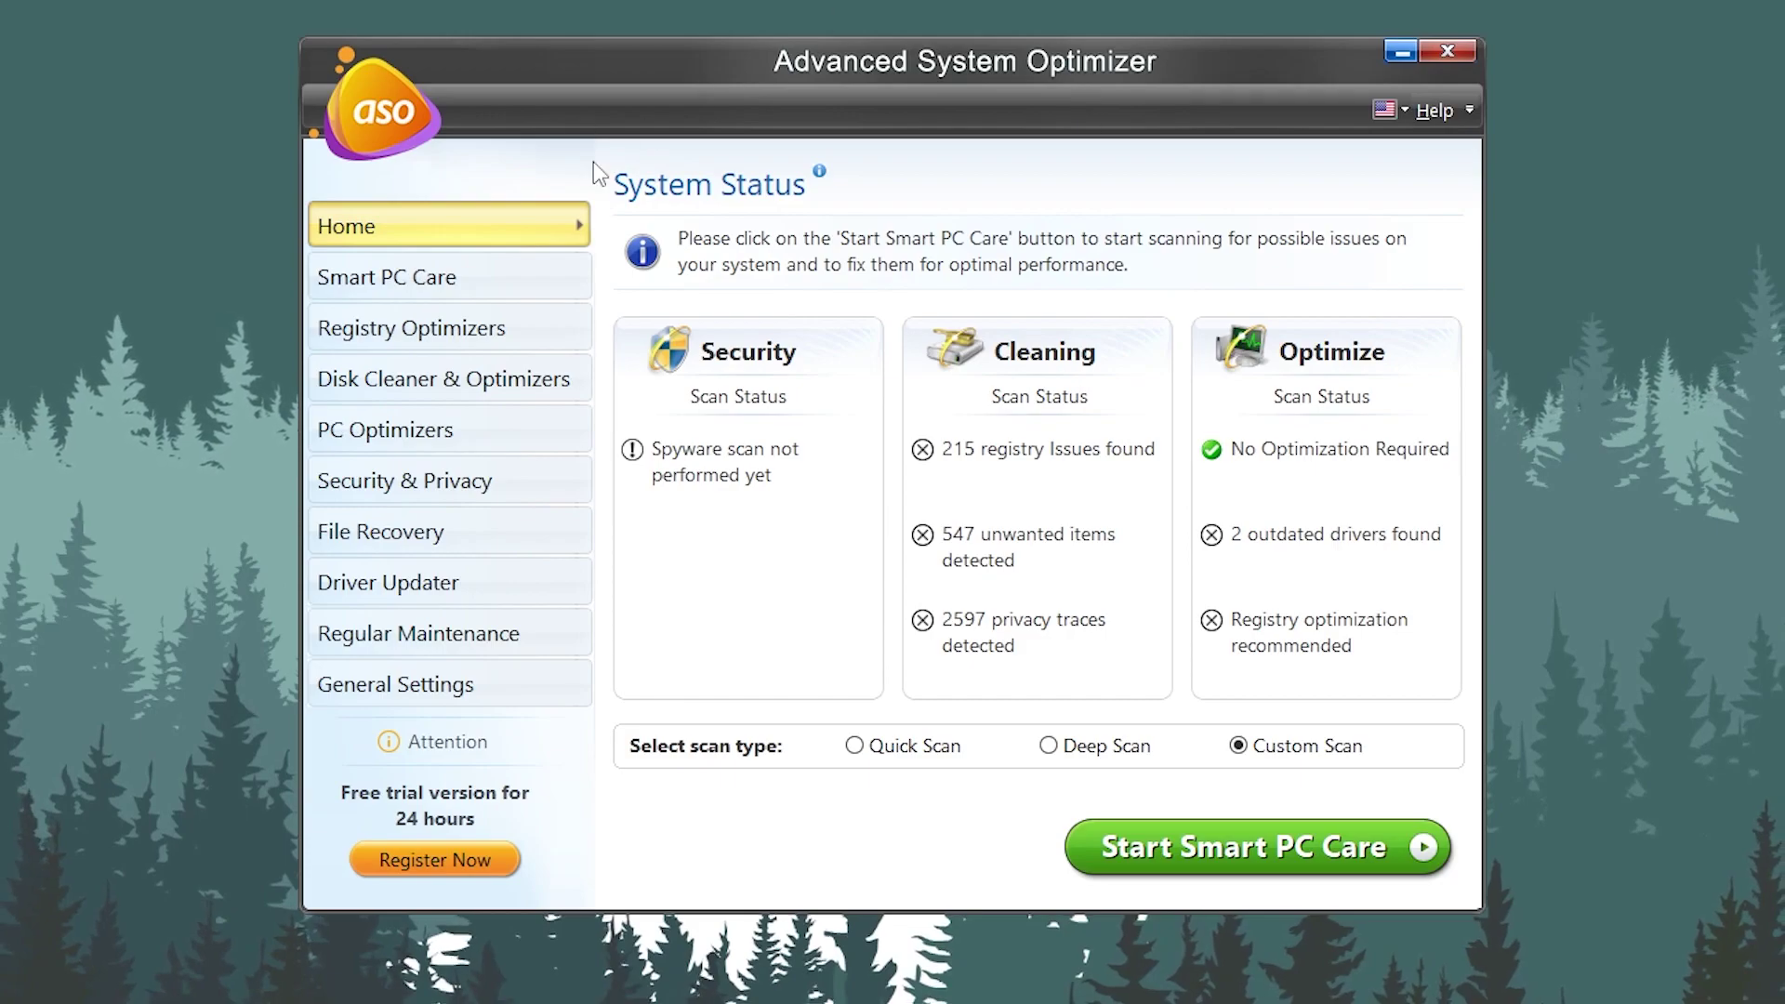
Open Game Optimizer's Select Game page from PC Optimizers and enter Fortnite as the game name.
click(402, 435)
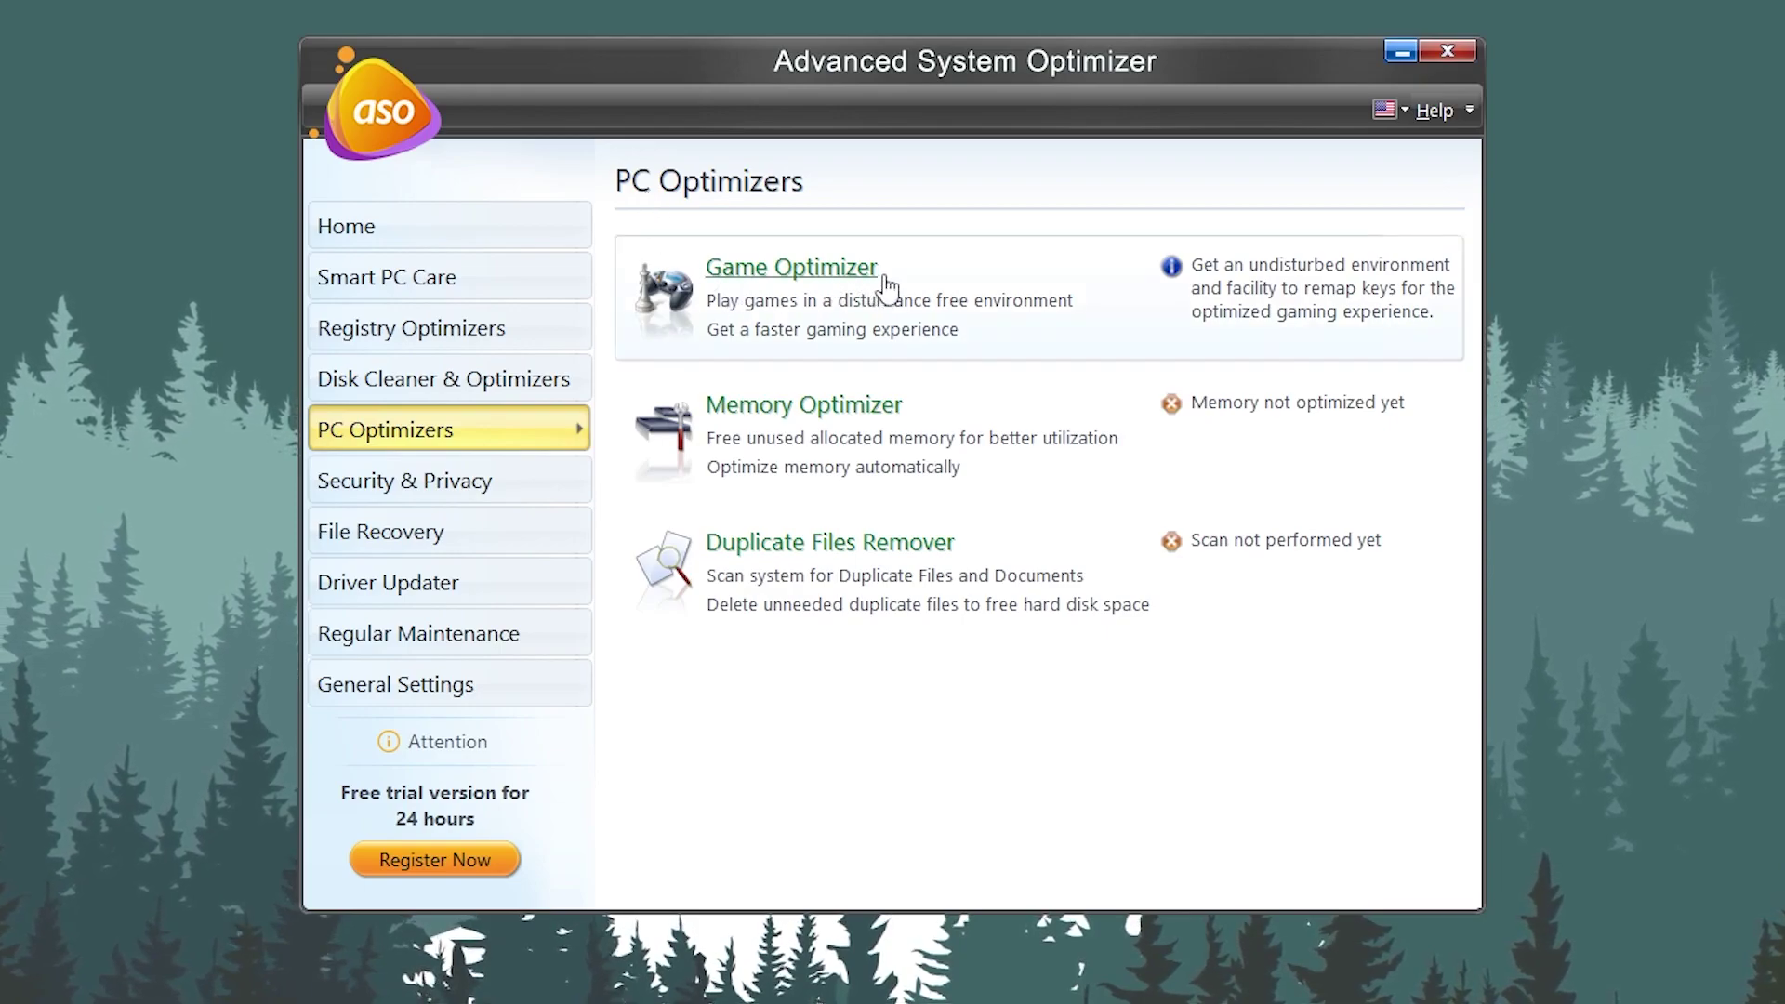
click(798, 269)
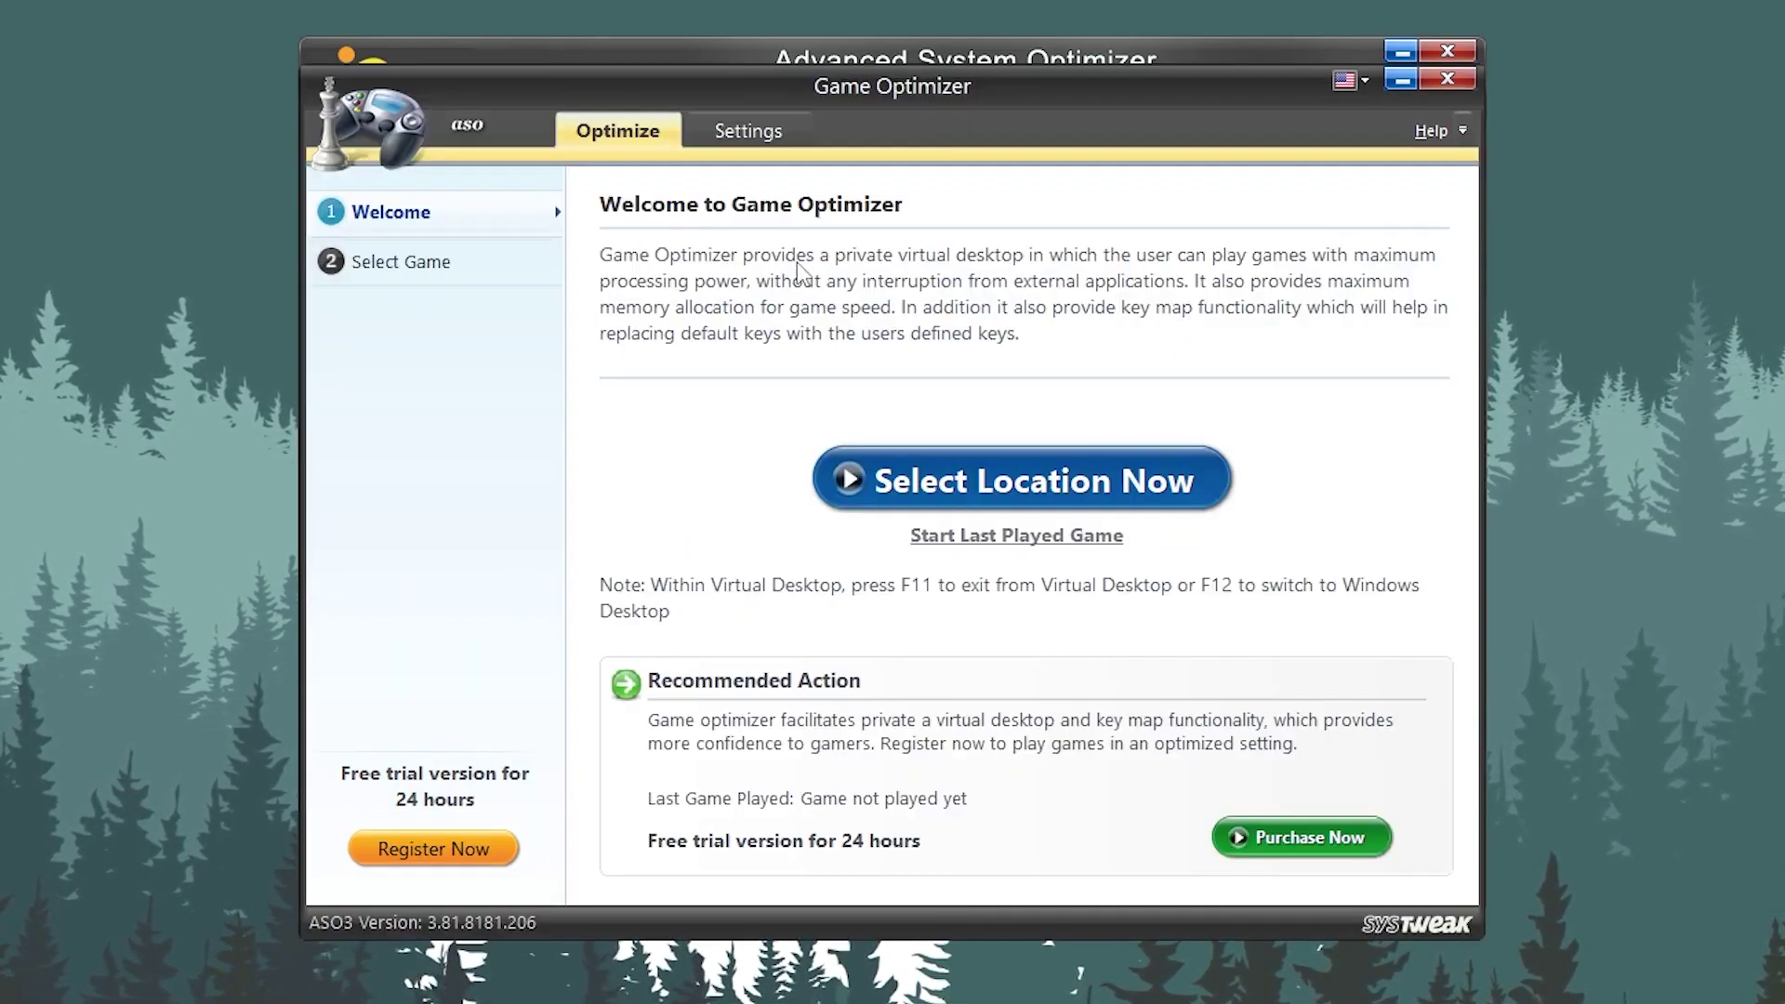
click(876, 483)
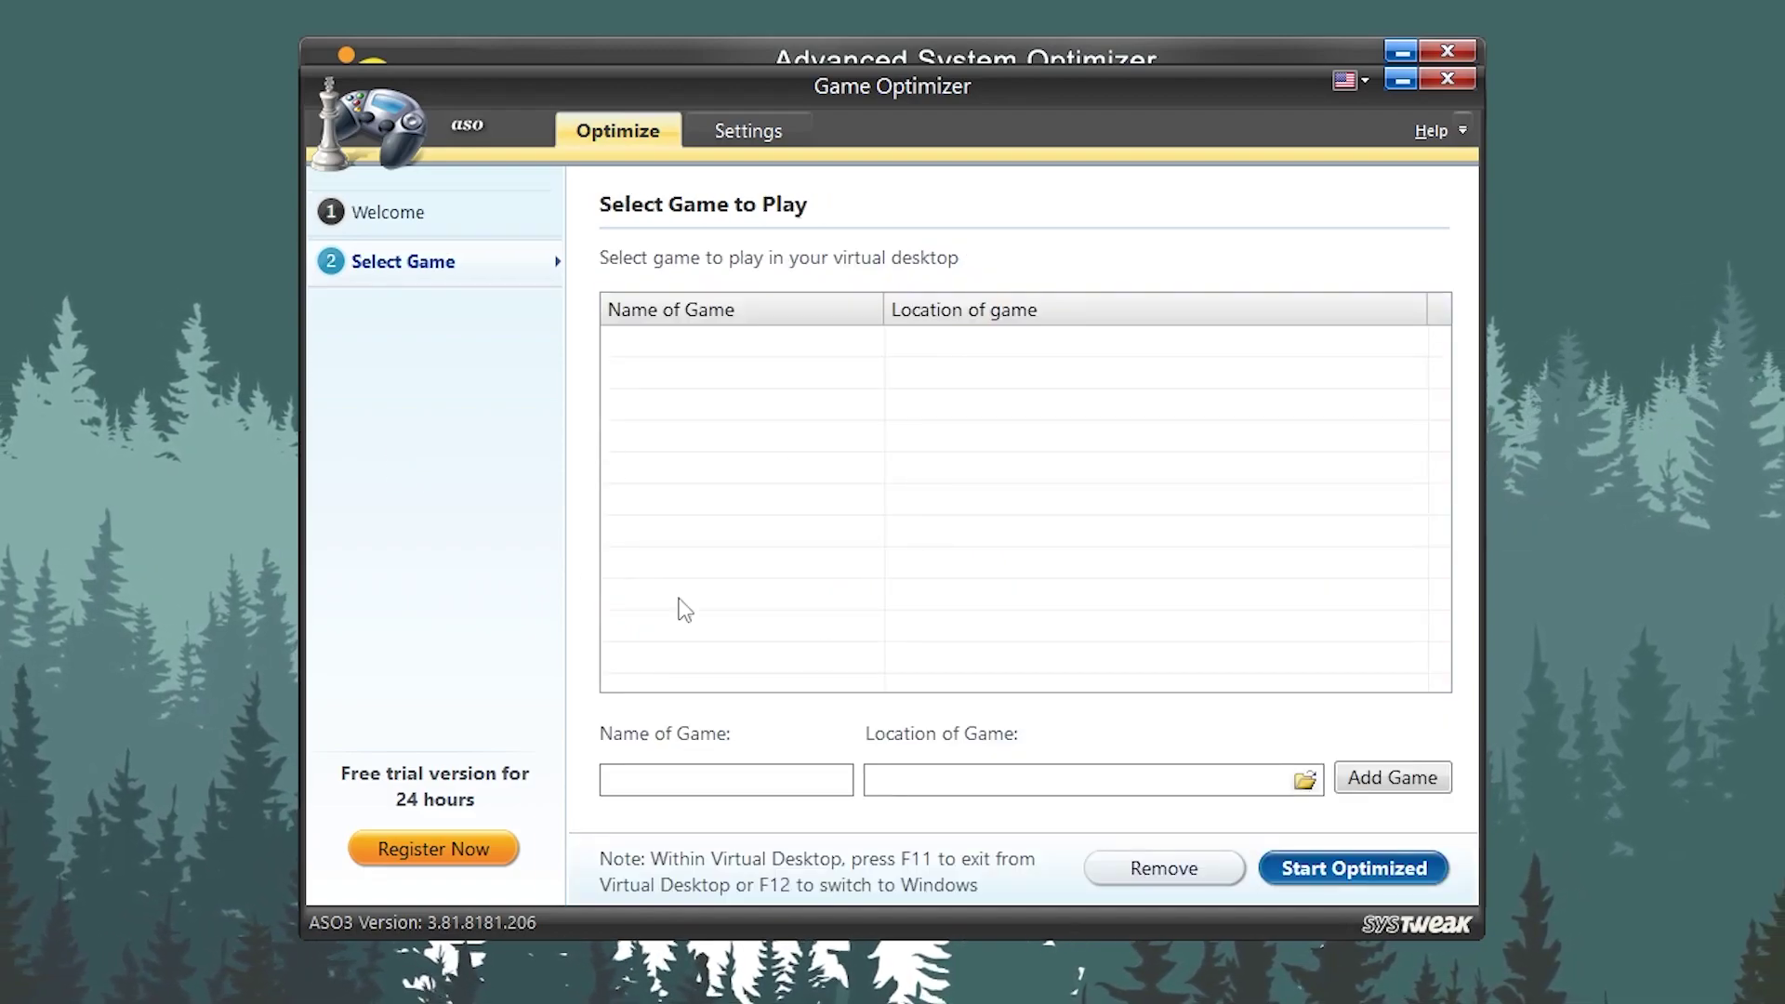
click(1388, 789)
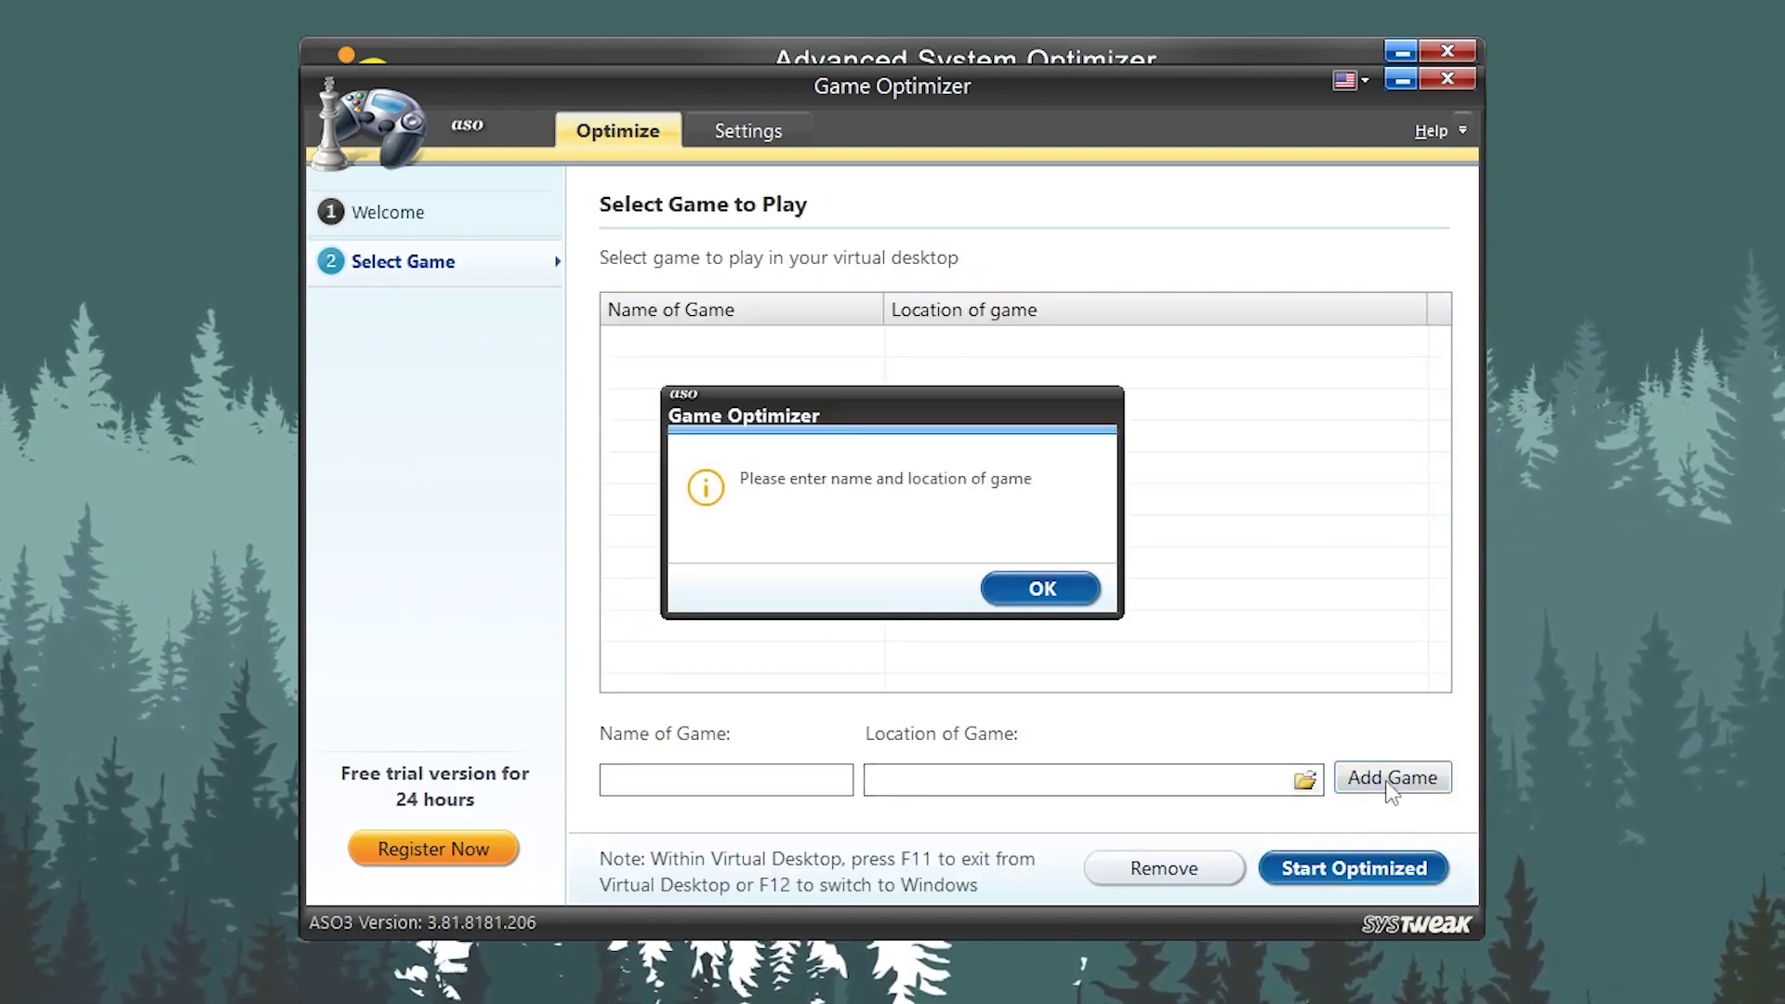
click(1036, 591)
click(739, 789)
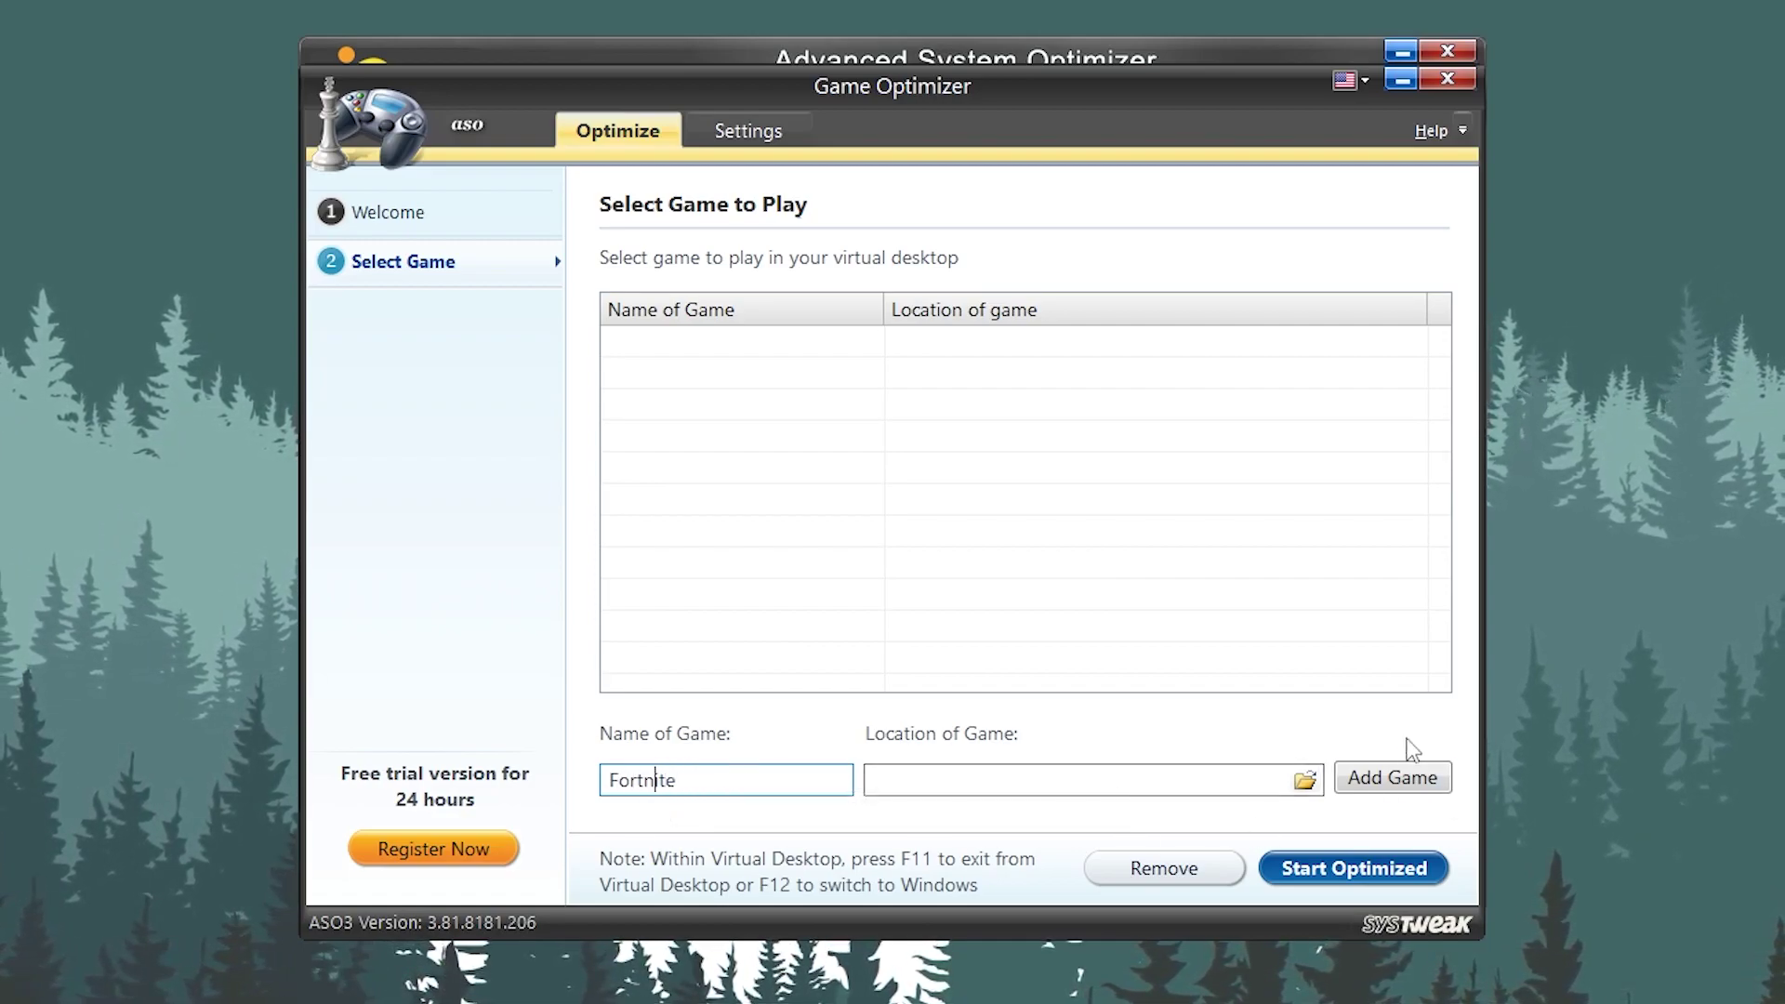
Set the game location to the executable in C:\Program Files\Epic Games\Fortnite\FortniteGame\Binaries\Win64 and add Fortnite.
click(1400, 776)
click(1032, 587)
click(1305, 780)
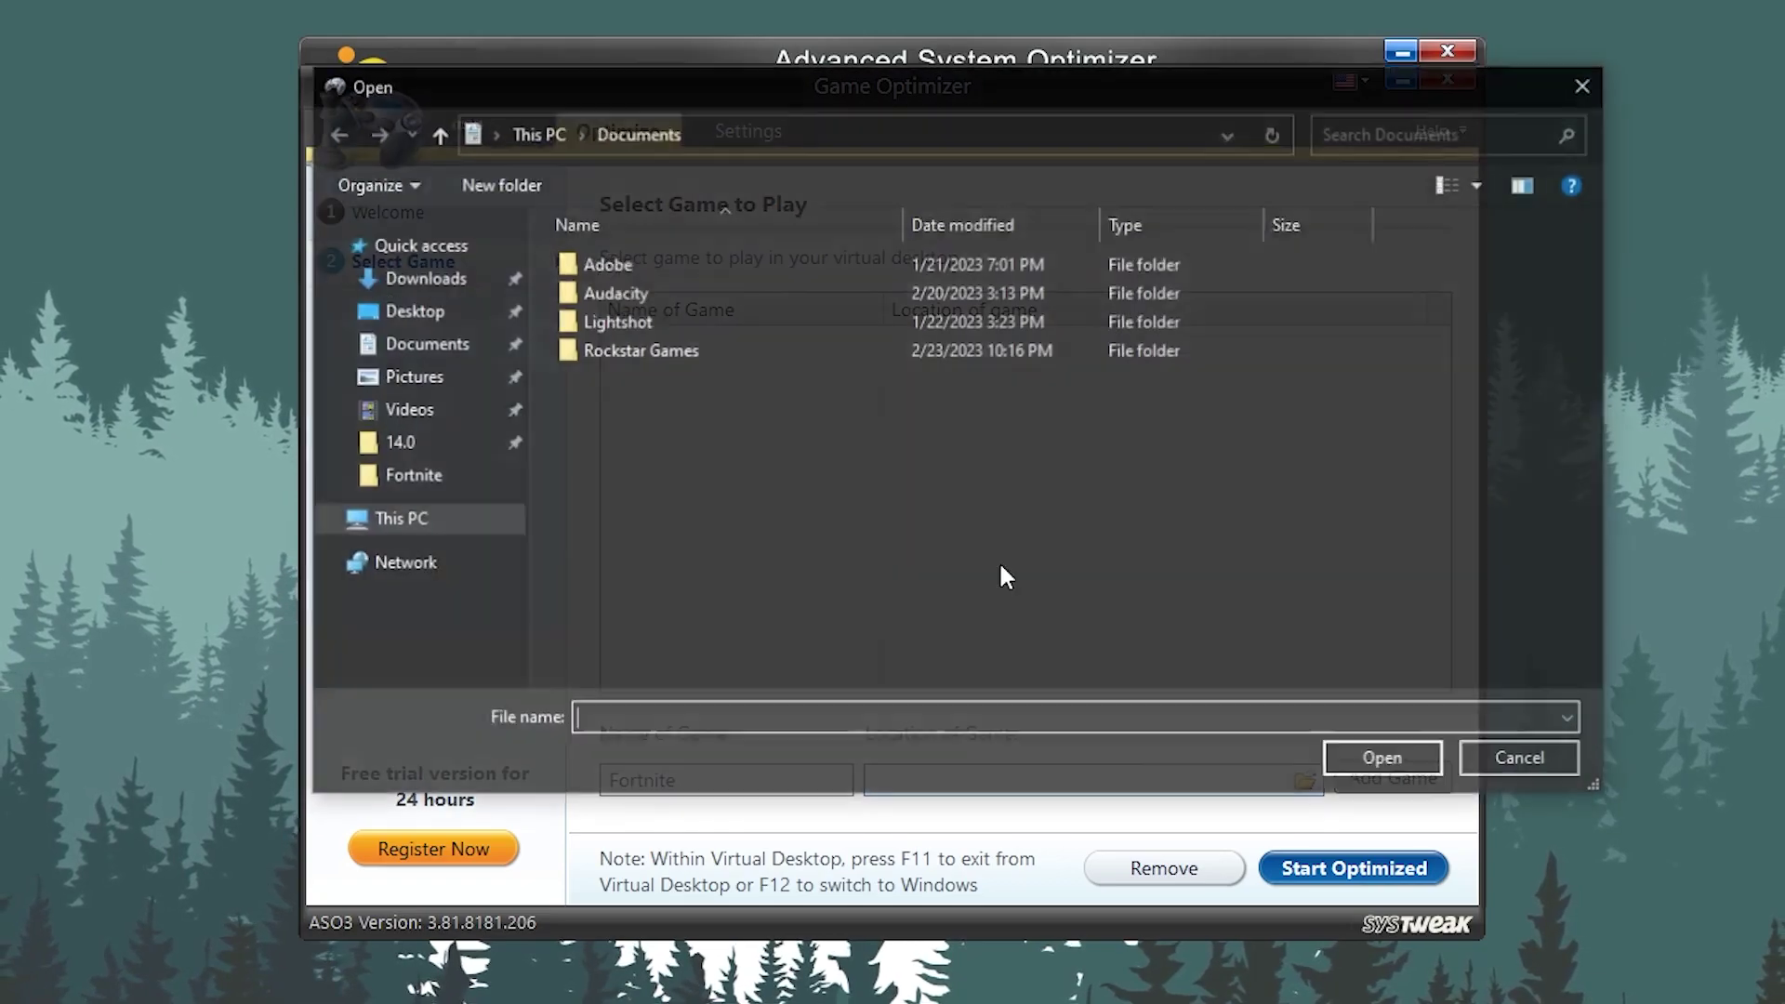
click(358, 523)
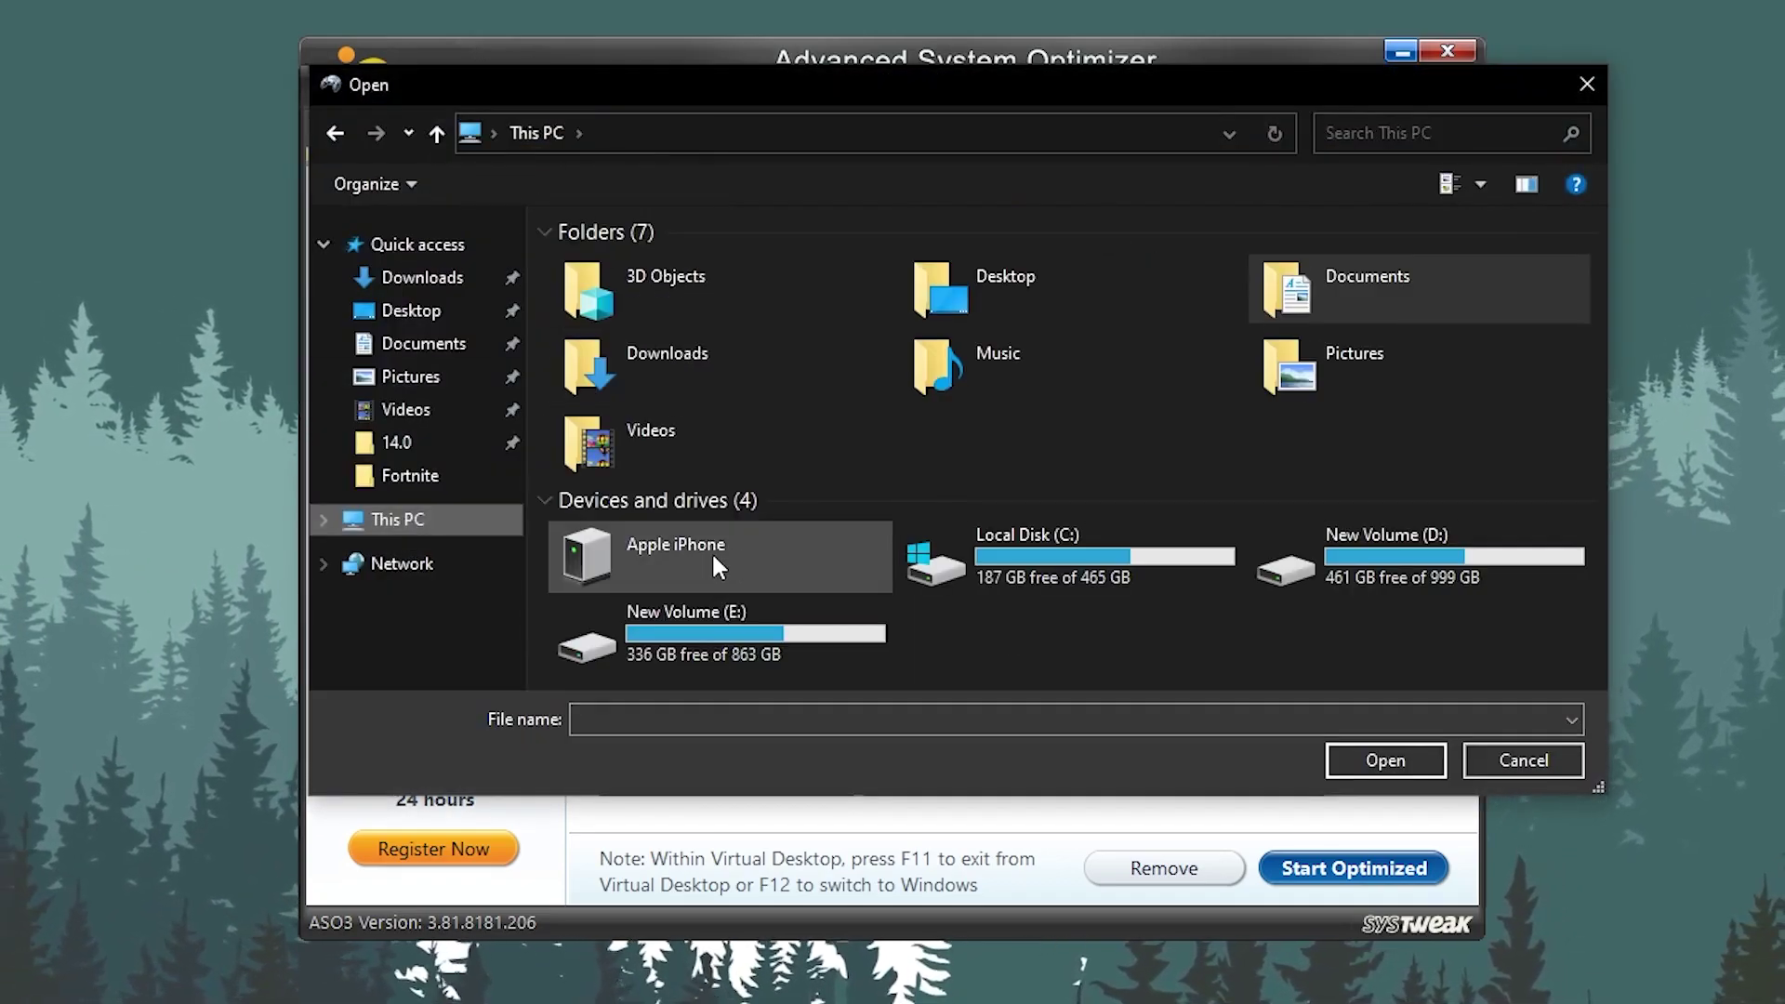
double_click(1024, 552)
double_click(689, 381)
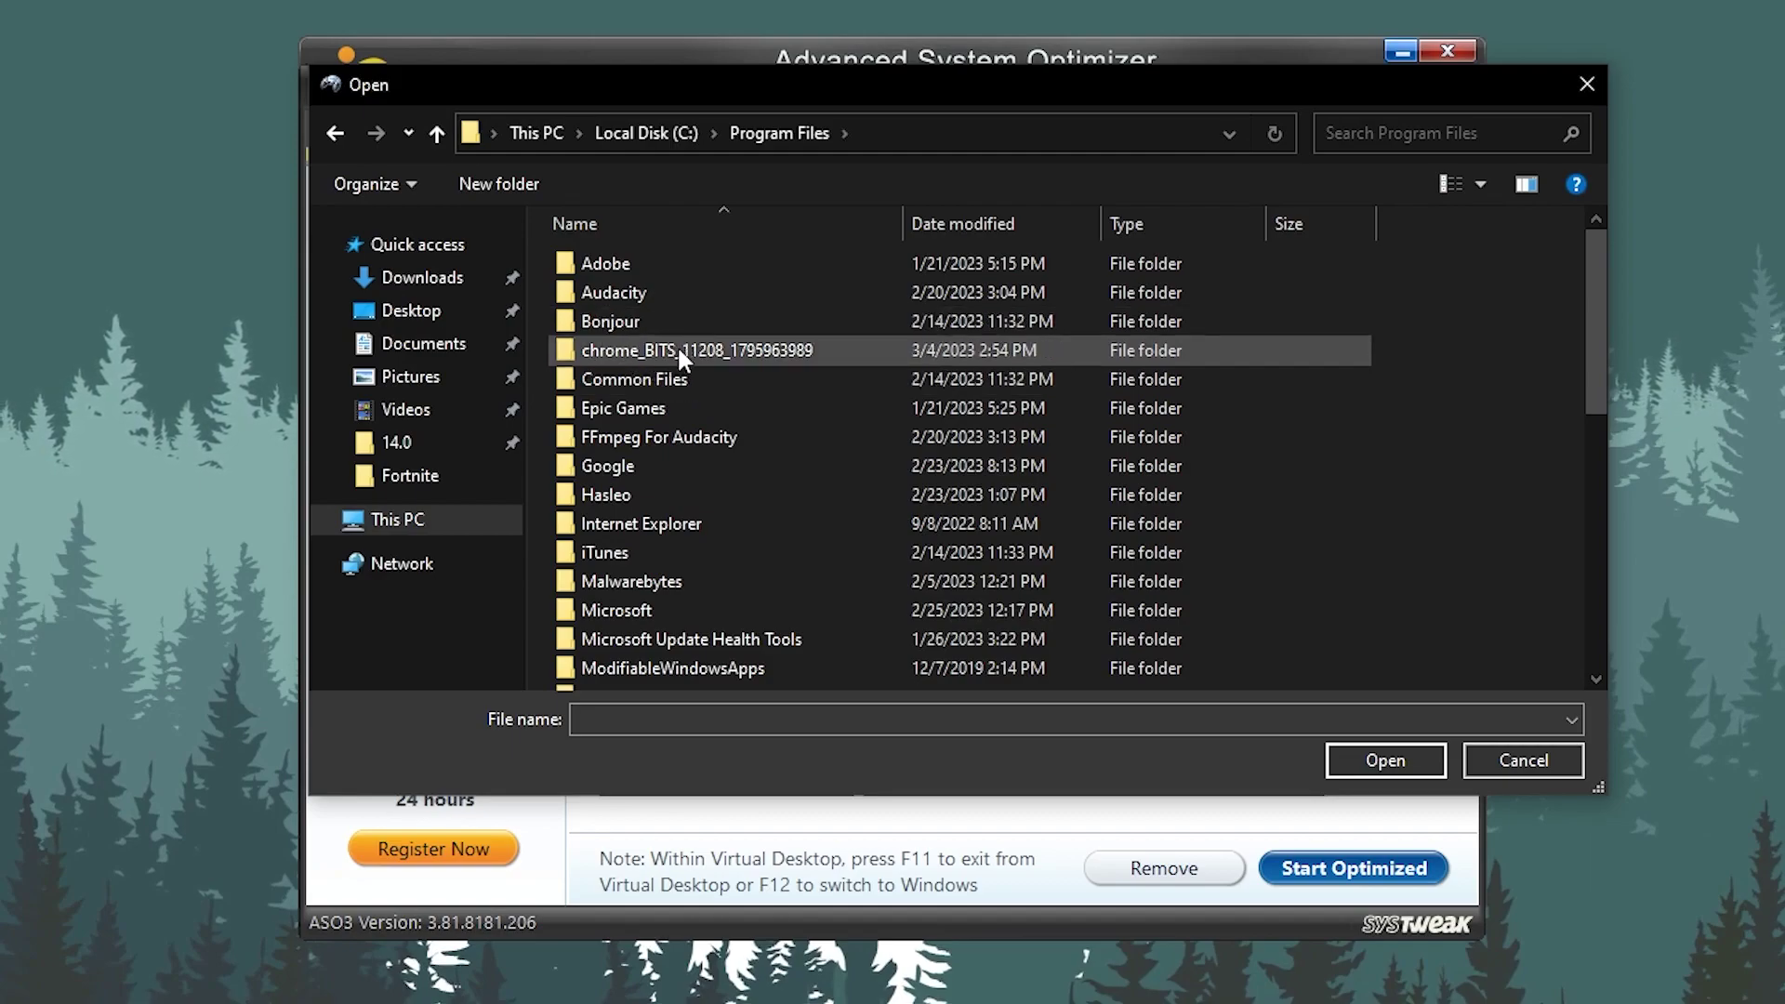
double_click(625, 410)
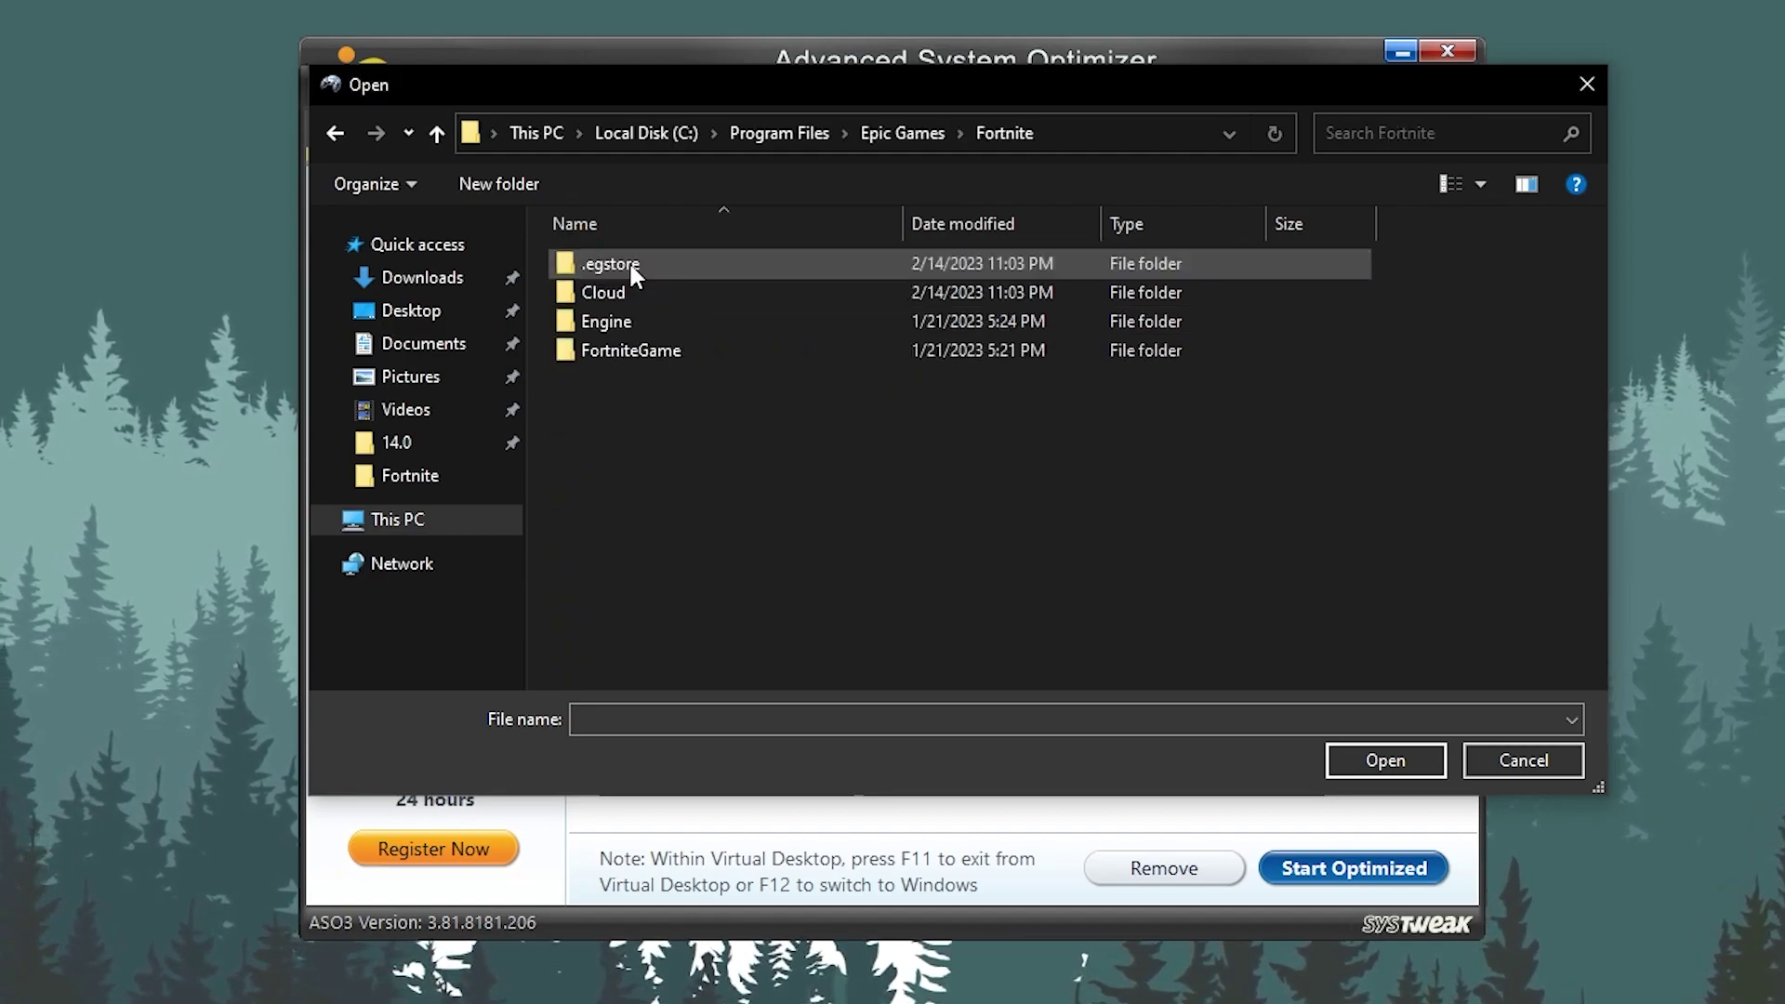
double_click(621, 350)
double_click(660, 262)
double_click(651, 290)
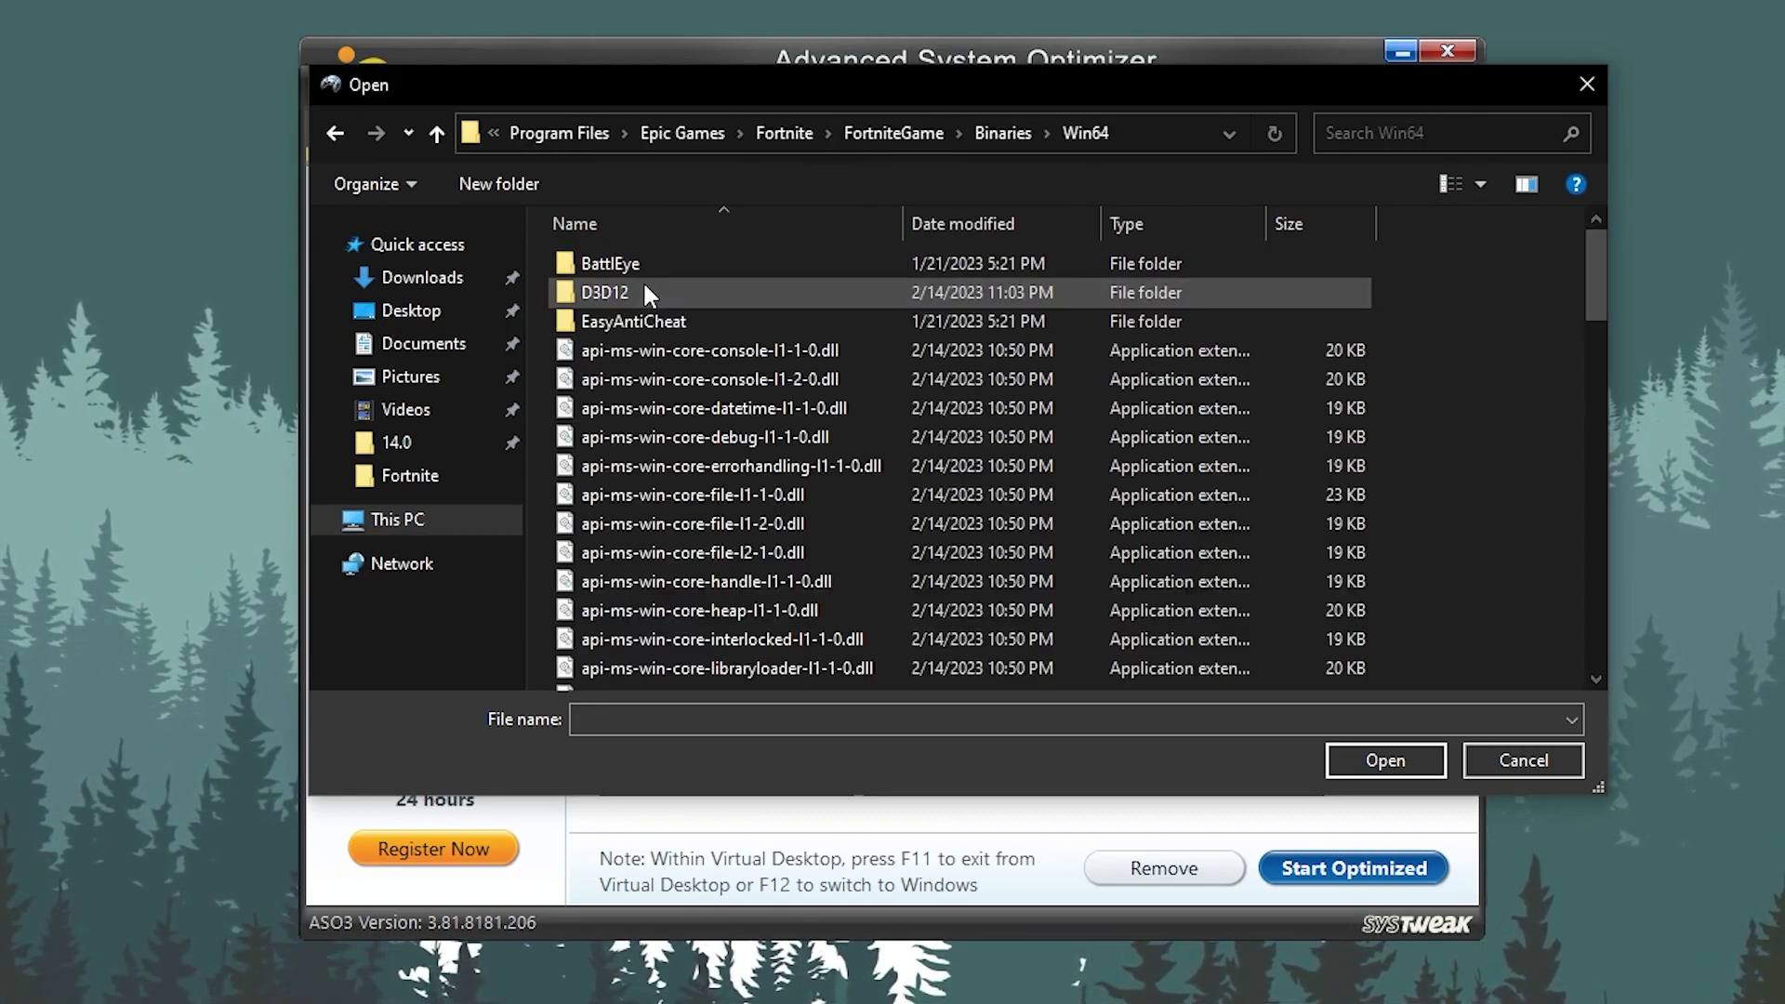
scroll(645, 286, down, 15)
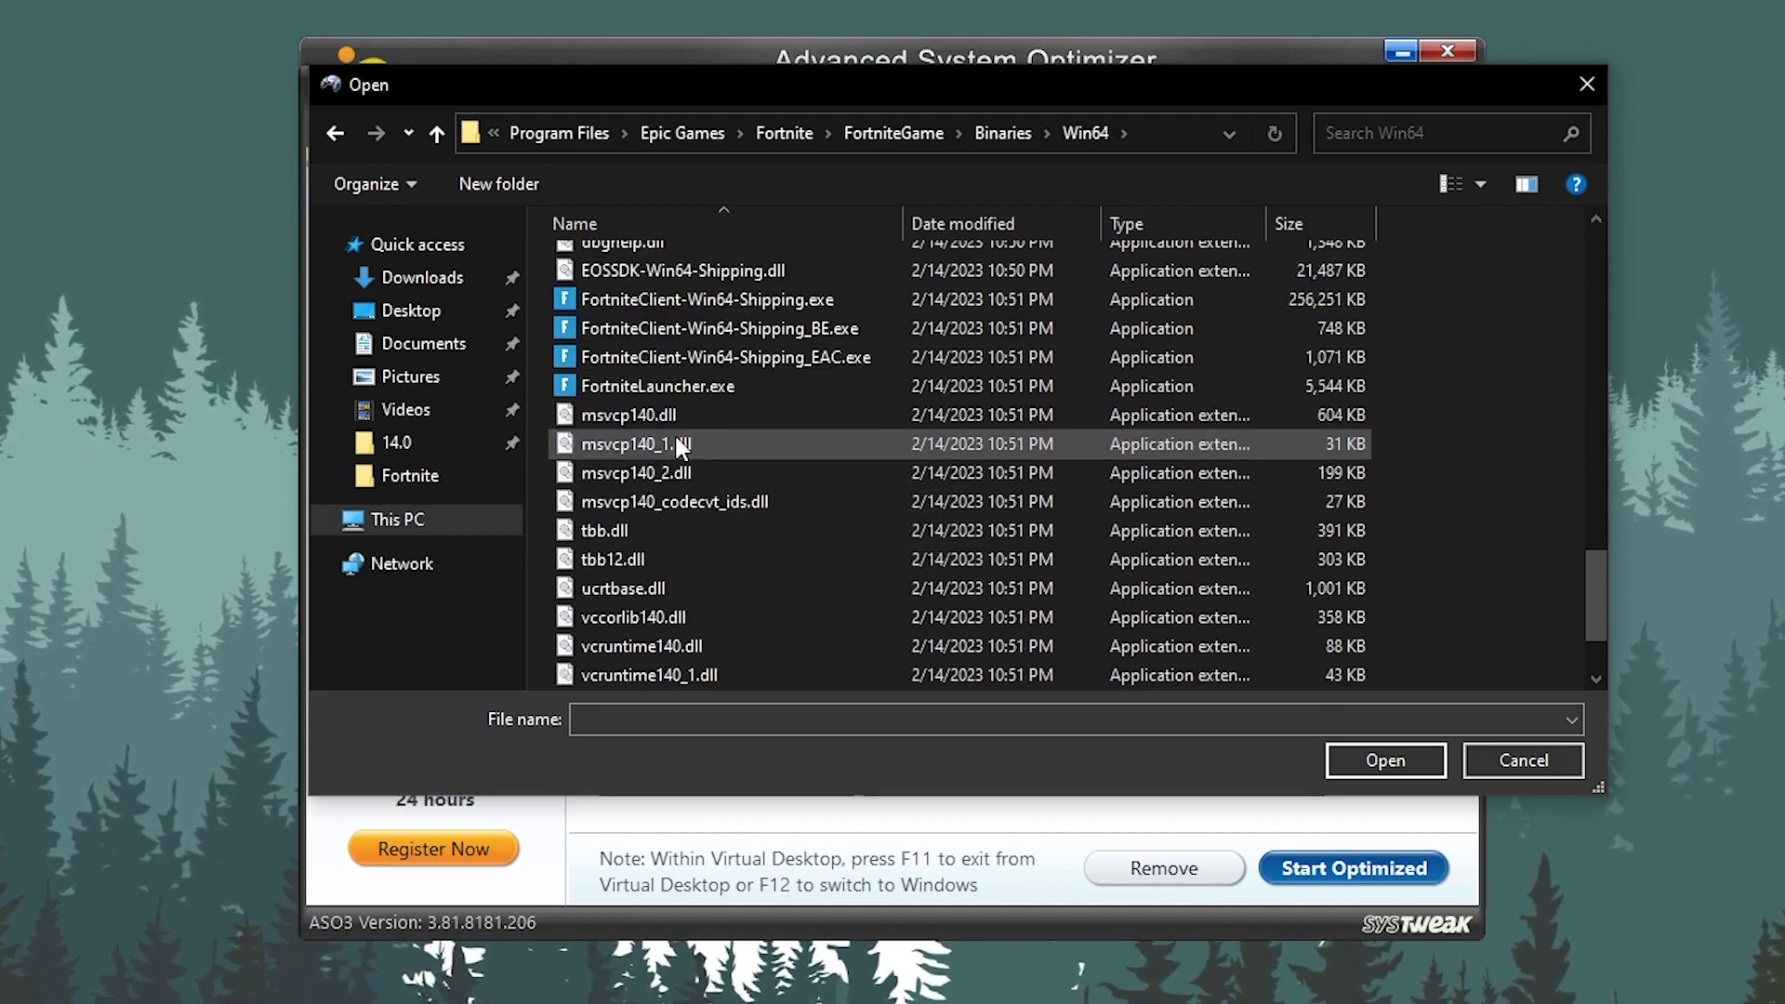
click(1386, 768)
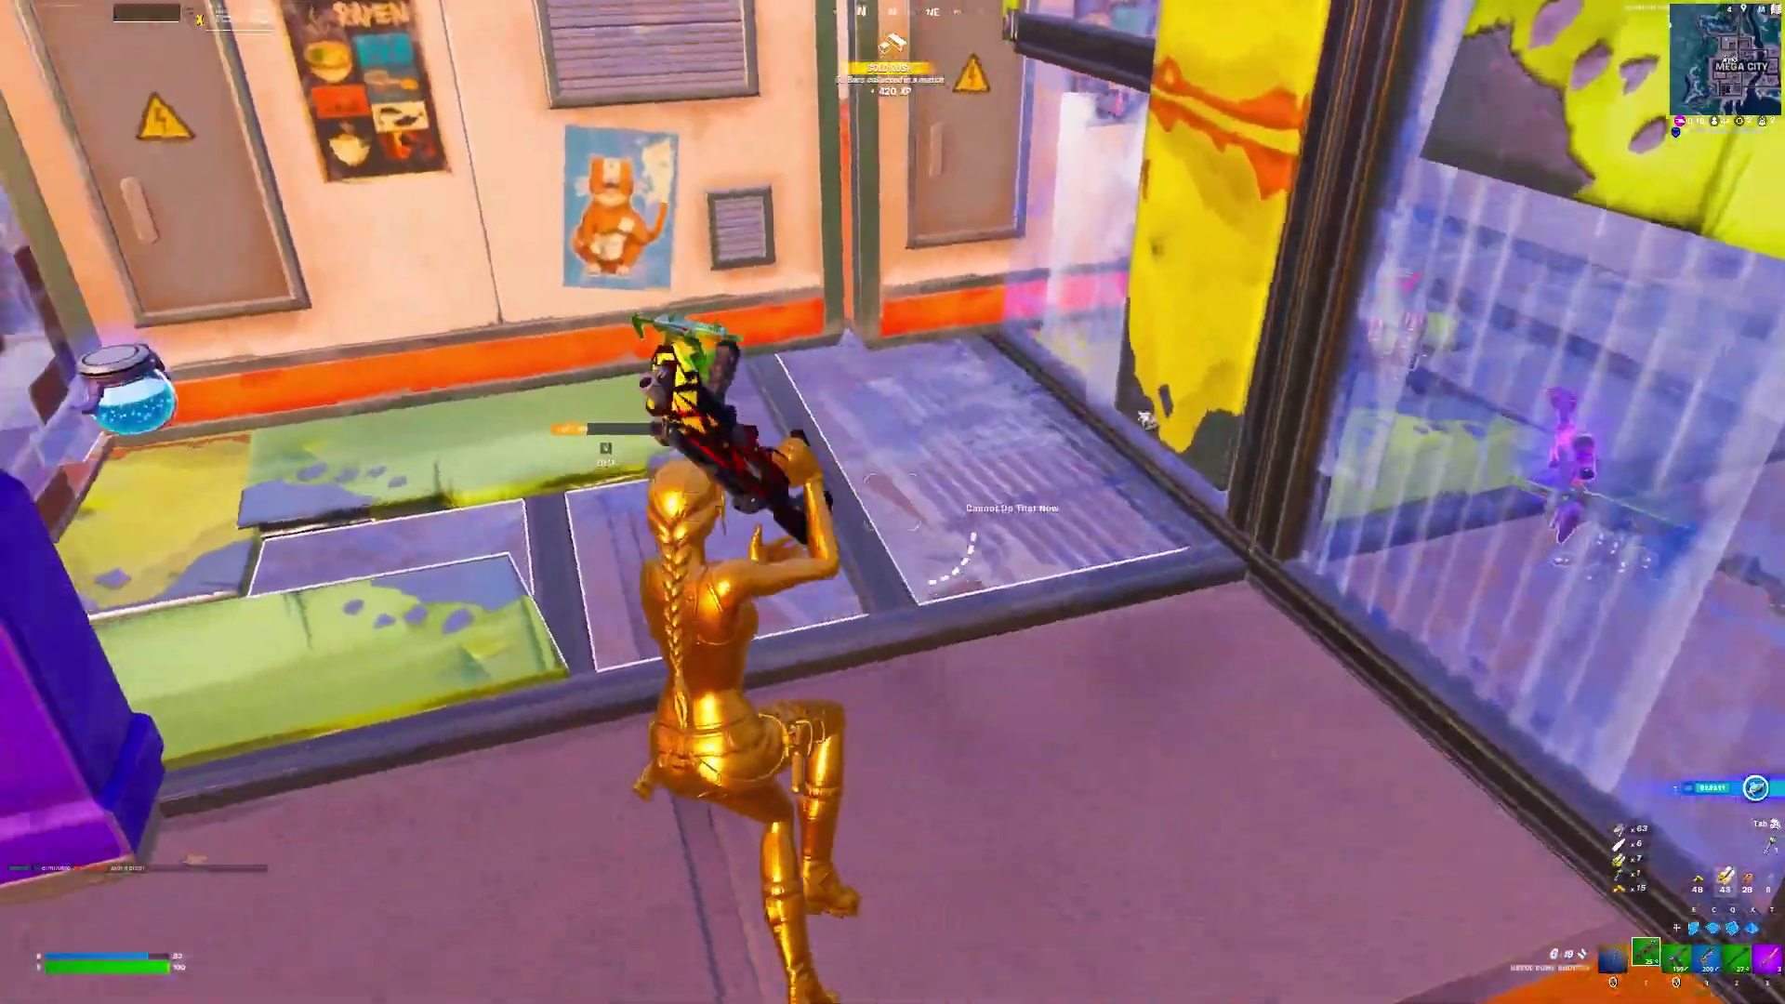
Equip the Twin Mag SMG during the Fortnite match.
scroll(892, 502, down, 1)
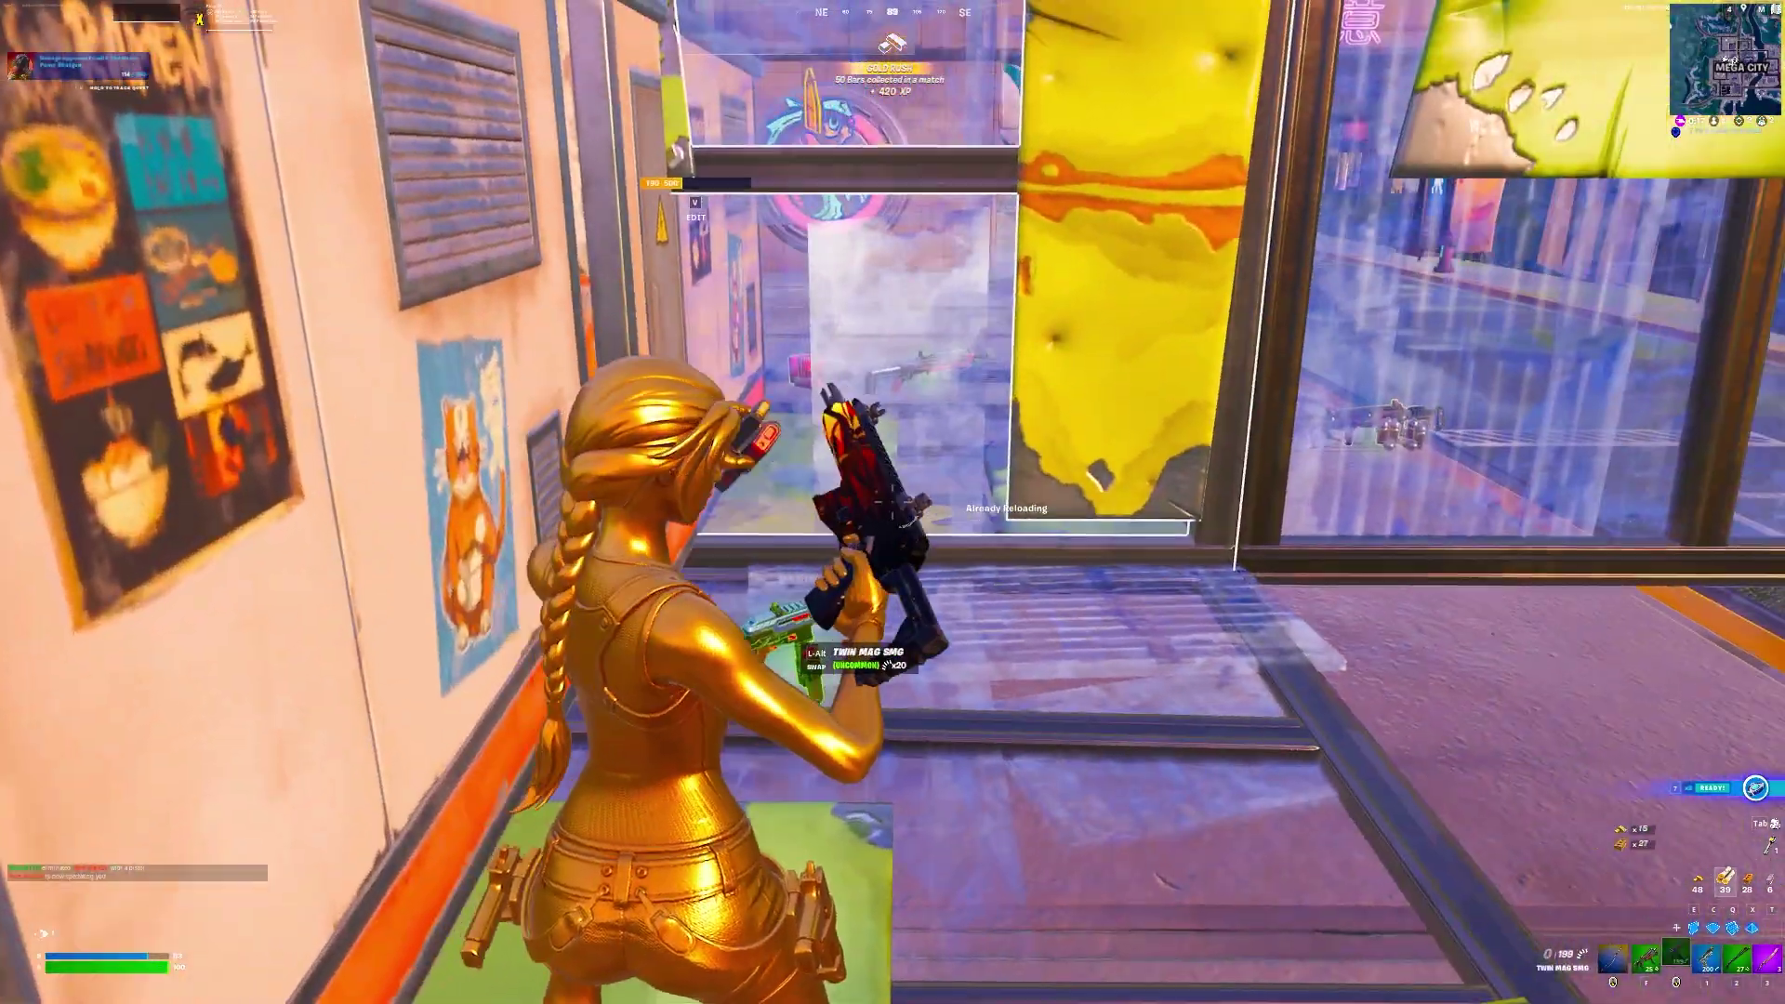
key(r)
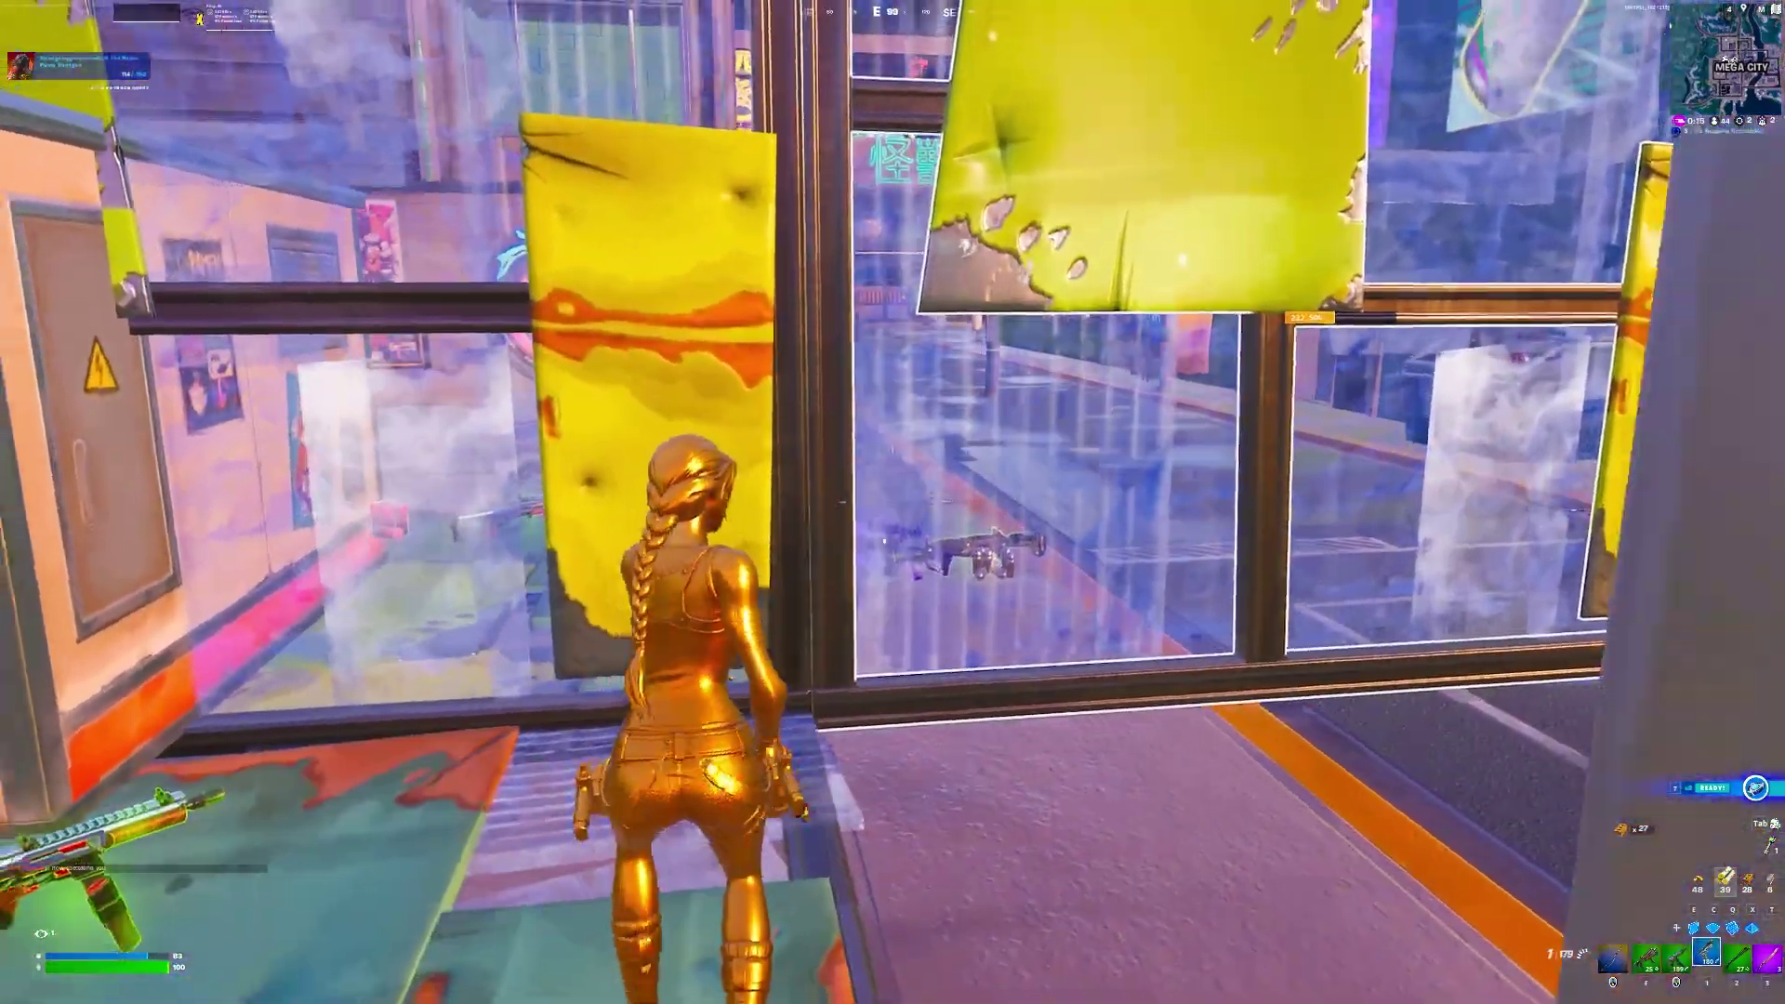